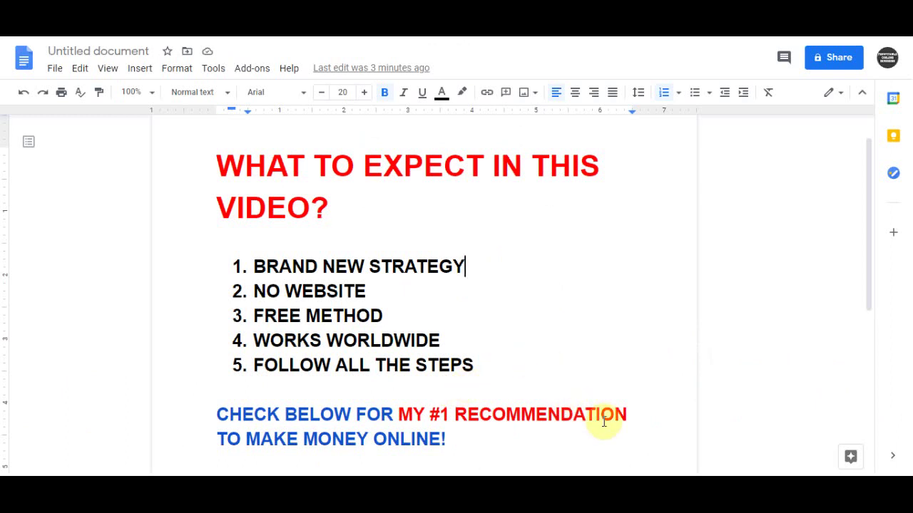
click(628, 418)
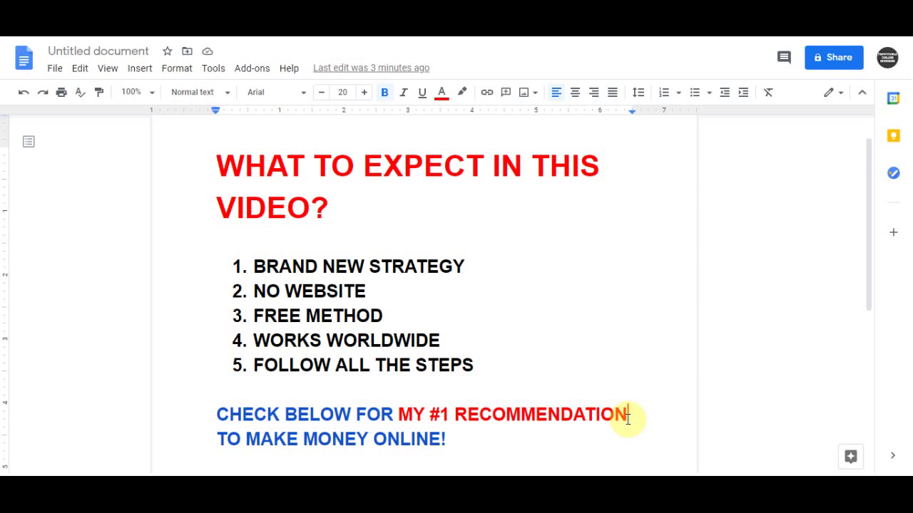
drag(631, 418, 398, 418)
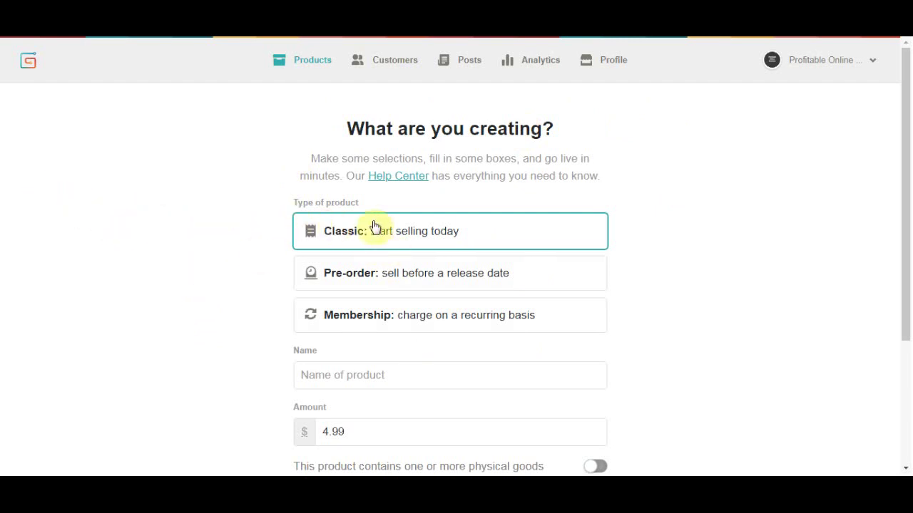
Choose Classic as the type of product in the new product form on Gumroad.
scroll(808, 198, down, 1)
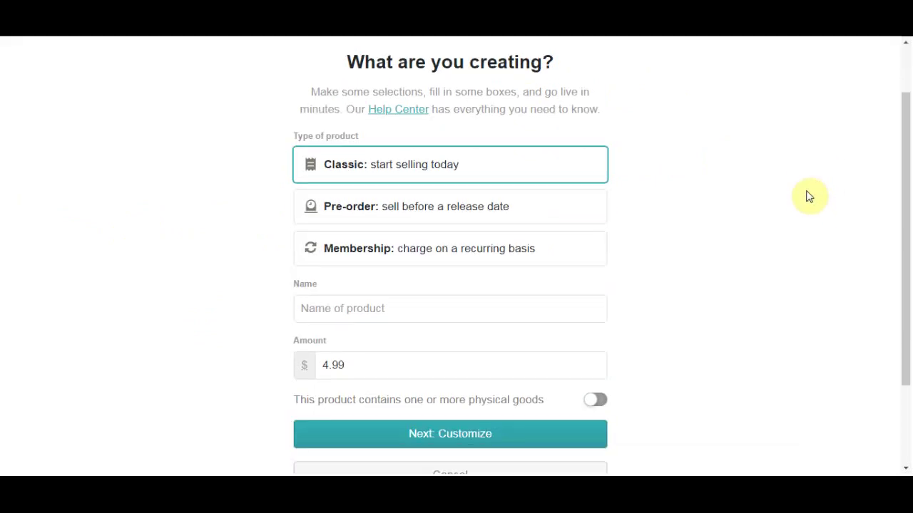
scroll(806, 199, up, 1)
scroll(803, 199, down, 1)
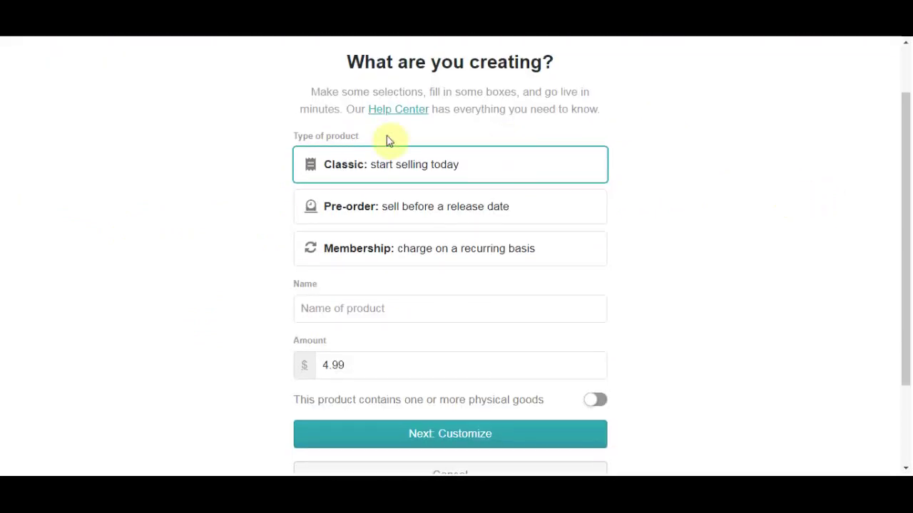
click(388, 171)
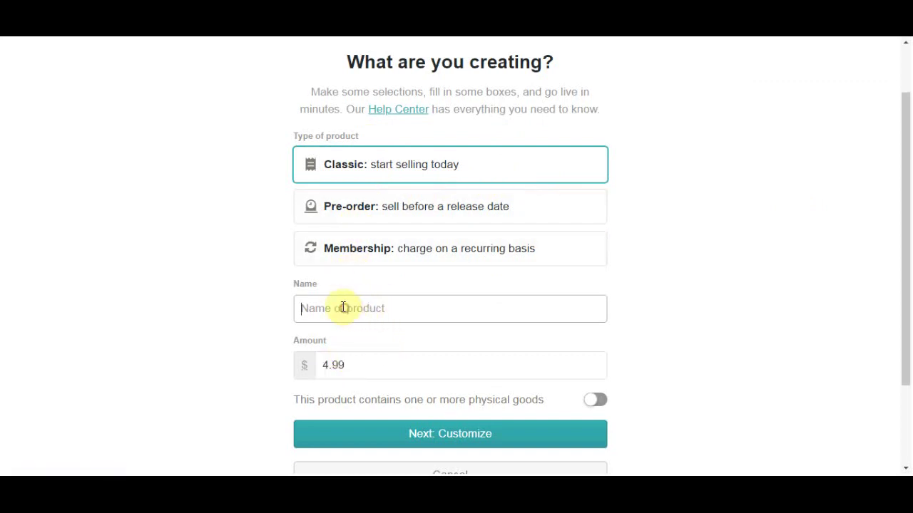
drag(326, 287, 286, 288)
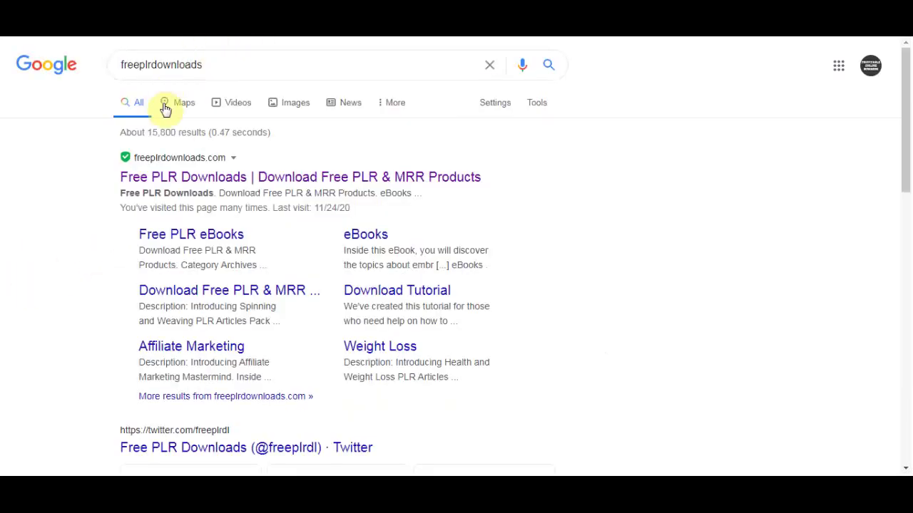
Go to the Free PLR Downloads site from the freeplrdownloads search results and open its Real Estate niche.
drag(236, 65, 92, 66)
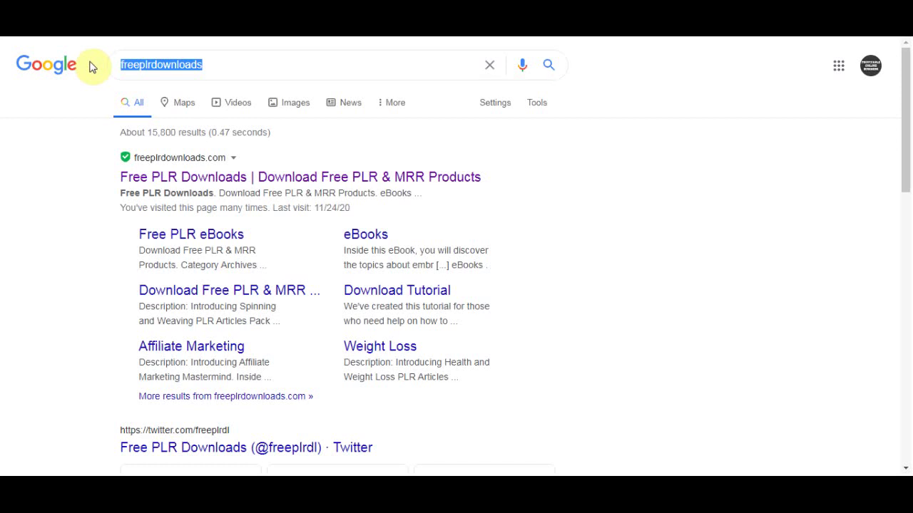
click(380, 157)
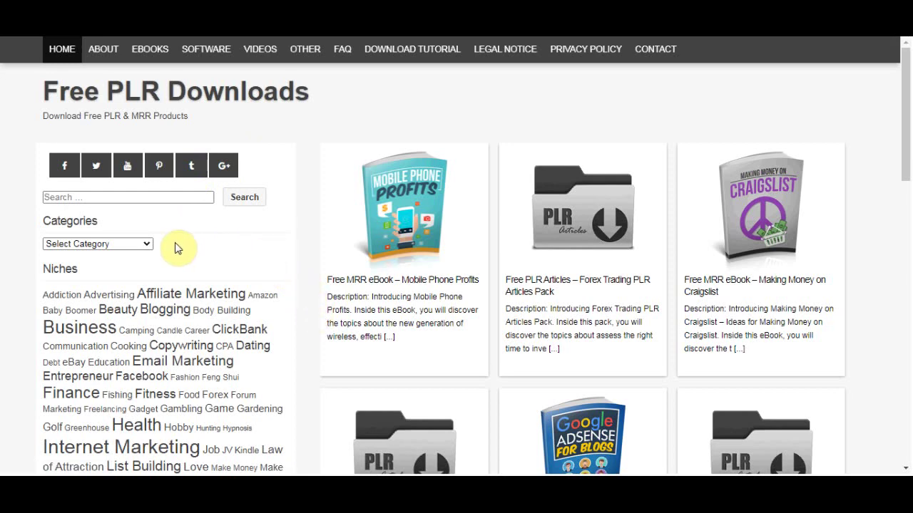
scroll(157, 257, down, 1)
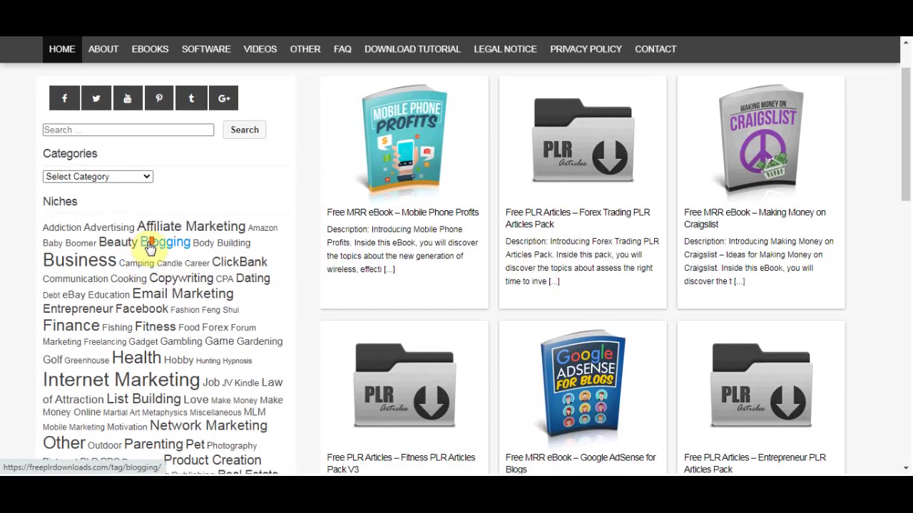
scroll(147, 246, down, 1)
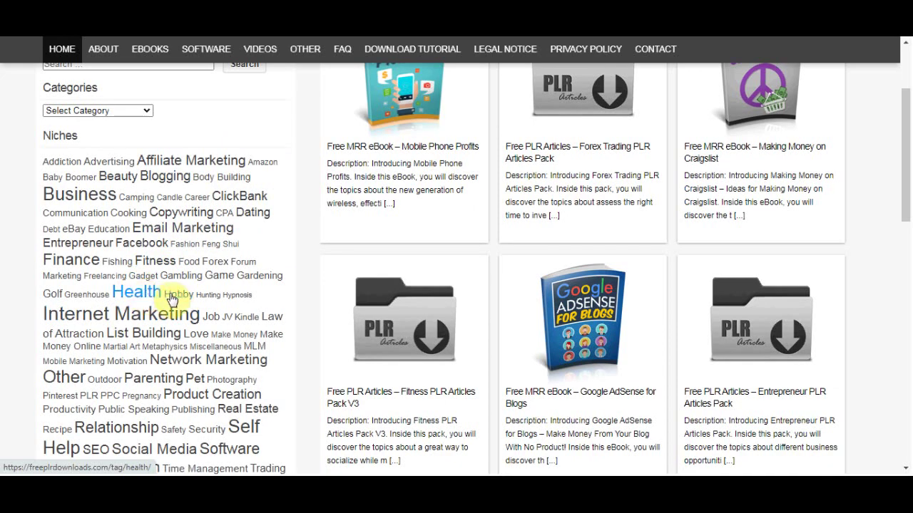
scroll(190, 341, down, 2)
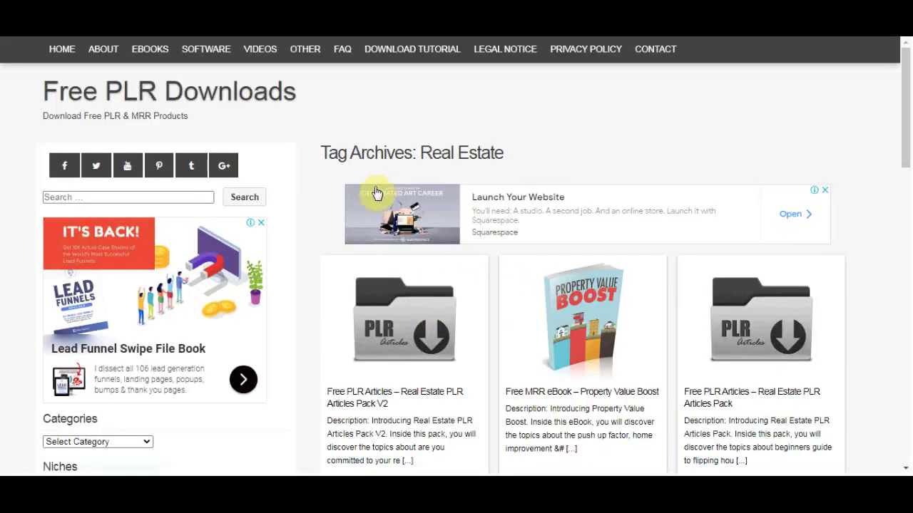
Open the free PLR eBook "Making Money by Investing in Real Estate" from the Real Estate listings.
scroll(362, 243, down, 2)
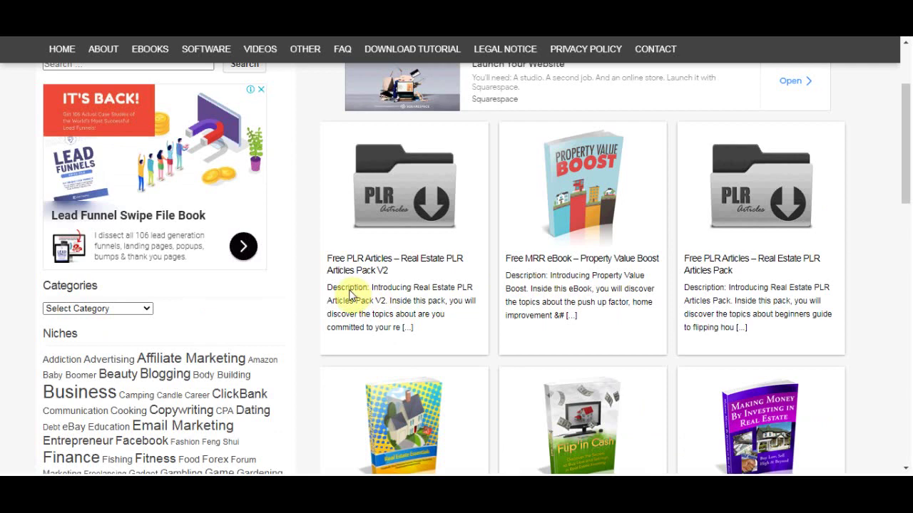
scroll(340, 260, down, 2)
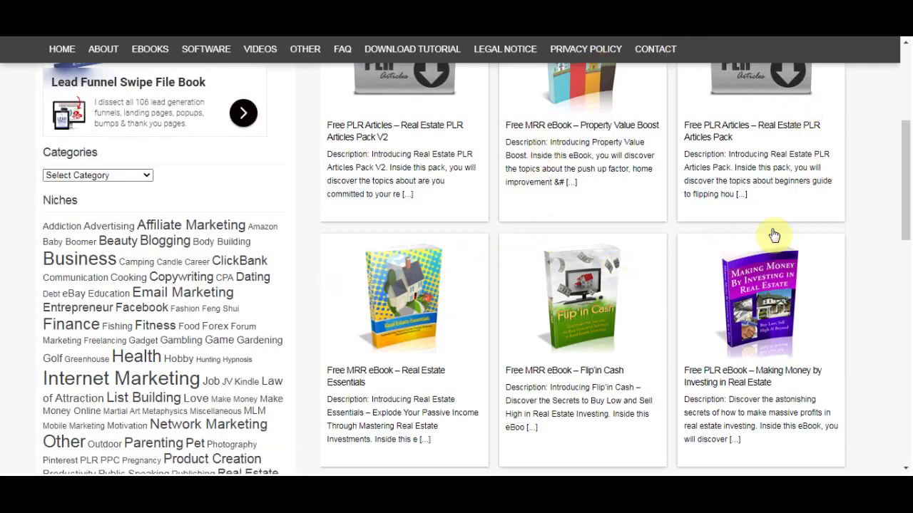
scroll(724, 260, down, 1)
scroll(724, 260, down, 1)
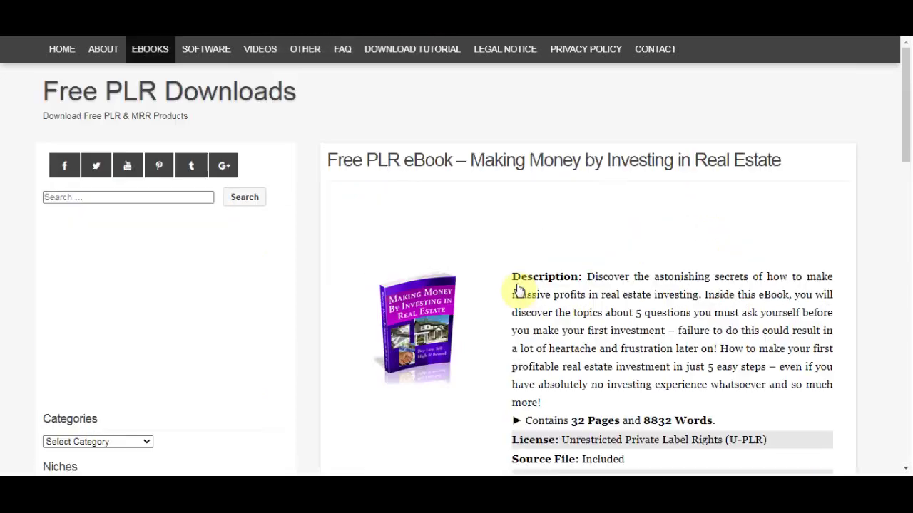
Download the real estate eBook's zip file from its product page and dismiss the download notice.
scroll(621, 216, down, 2)
scroll(642, 261, down, 3)
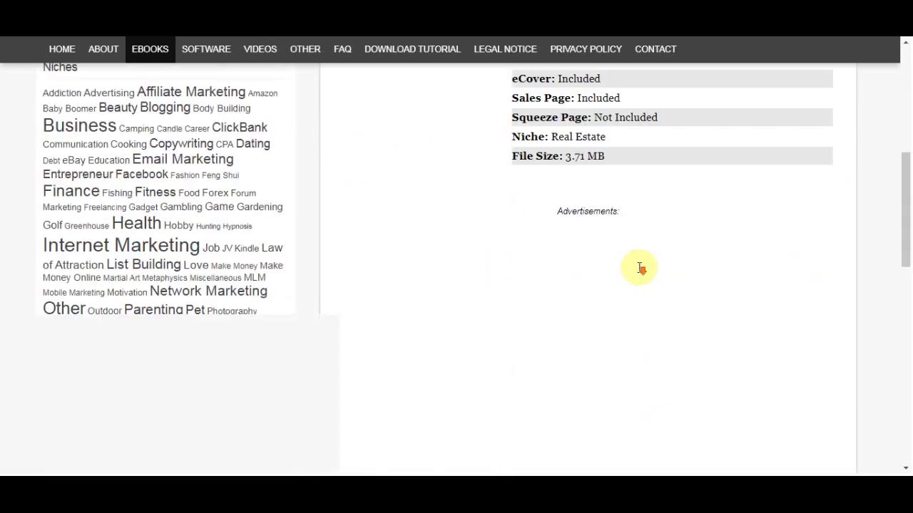
scroll(520, 271, down, 3)
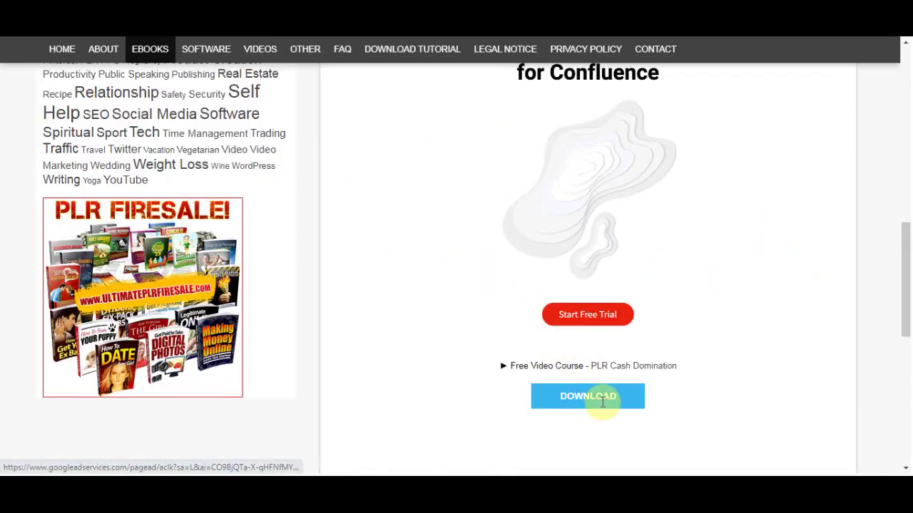
click(605, 408)
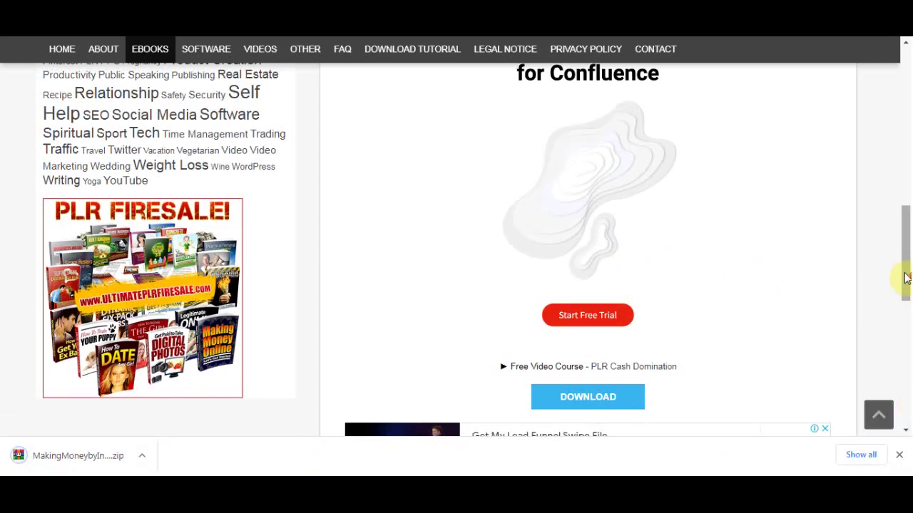
scroll(906, 278, up, 10)
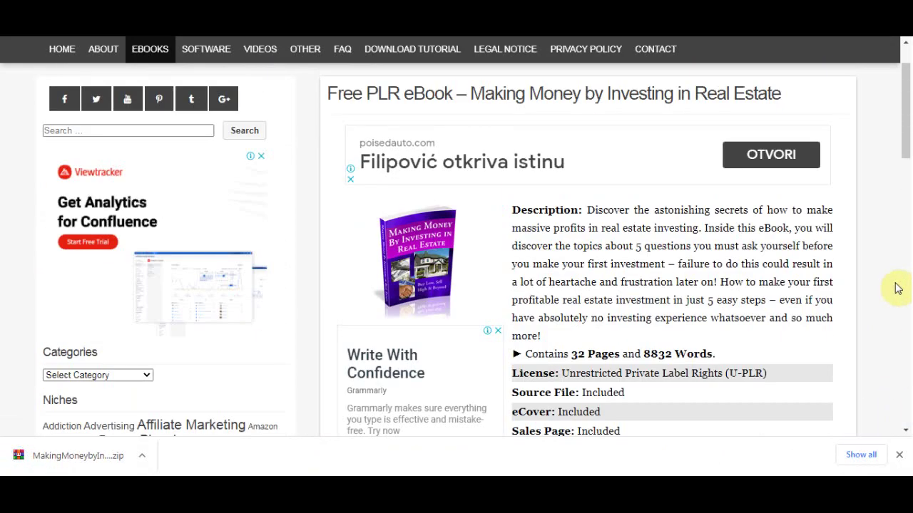
scroll(901, 287, up, 1)
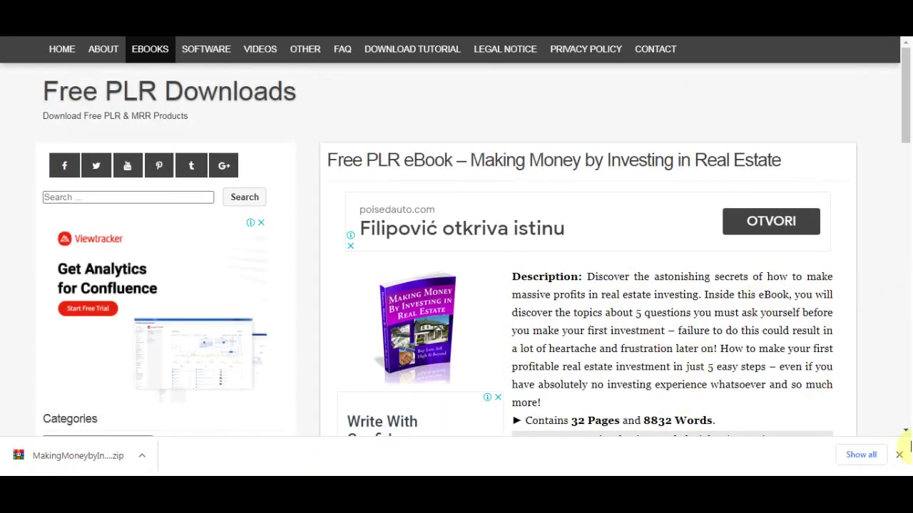
click(902, 455)
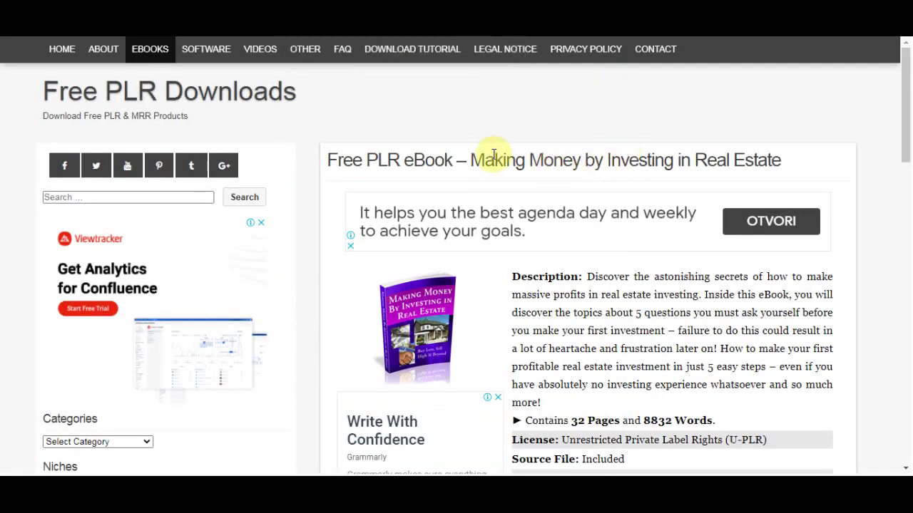
Copy the title "Making Money by Investing in Real Estate" from the eBook page into the Gumroad product's name.
drag(470, 160, 780, 160)
key(ctrl+c)
right_click(766, 172)
click(672, 172)
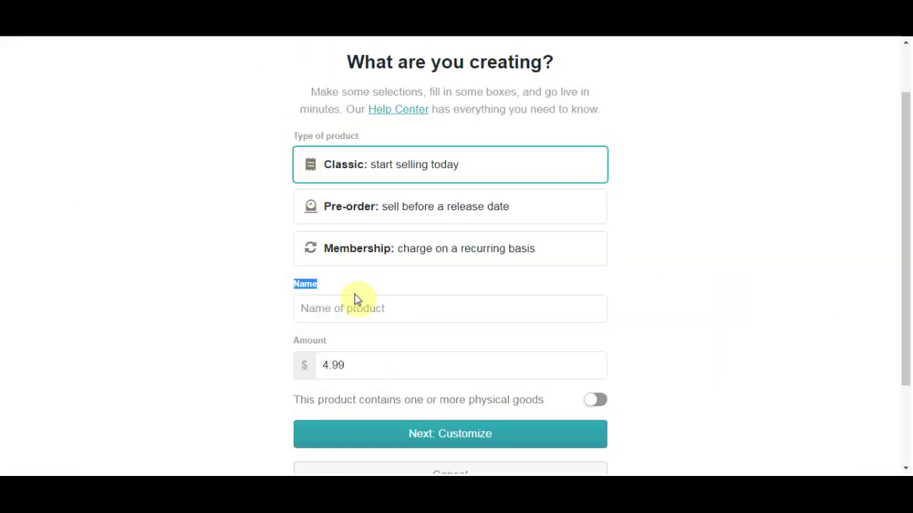
right_click(350, 305)
click(397, 194)
Set the product amount to $10 and continue to customizing the product.
click(363, 363)
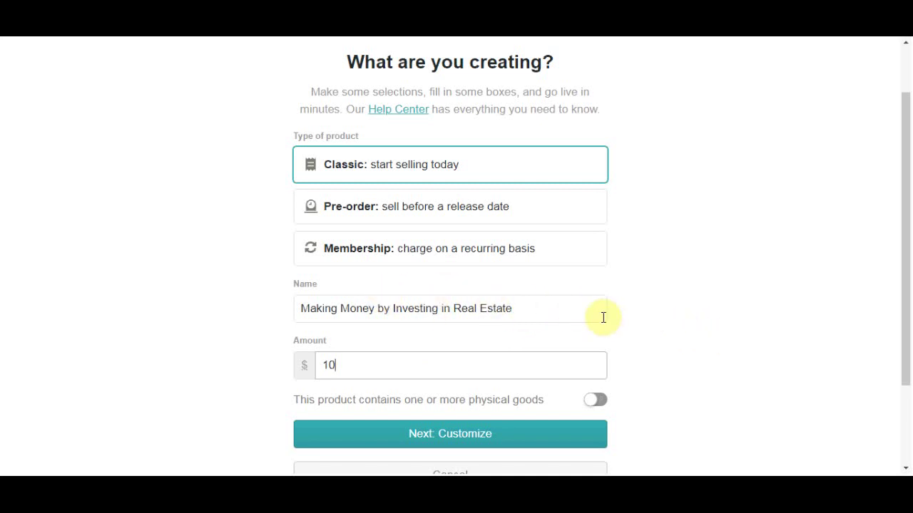
click(806, 334)
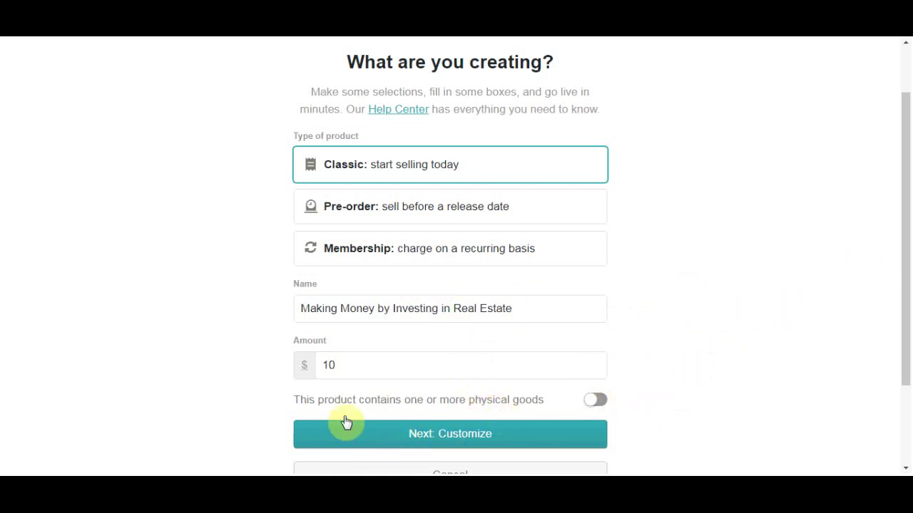
click(468, 437)
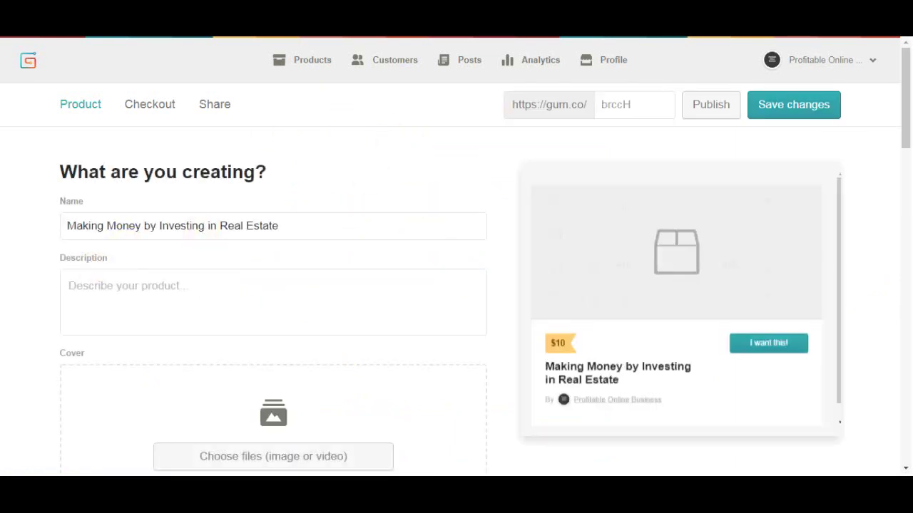
Copy the eBook's description paragraph from Free PLR Downloads into the Gumroad product's description.
click(307, 32)
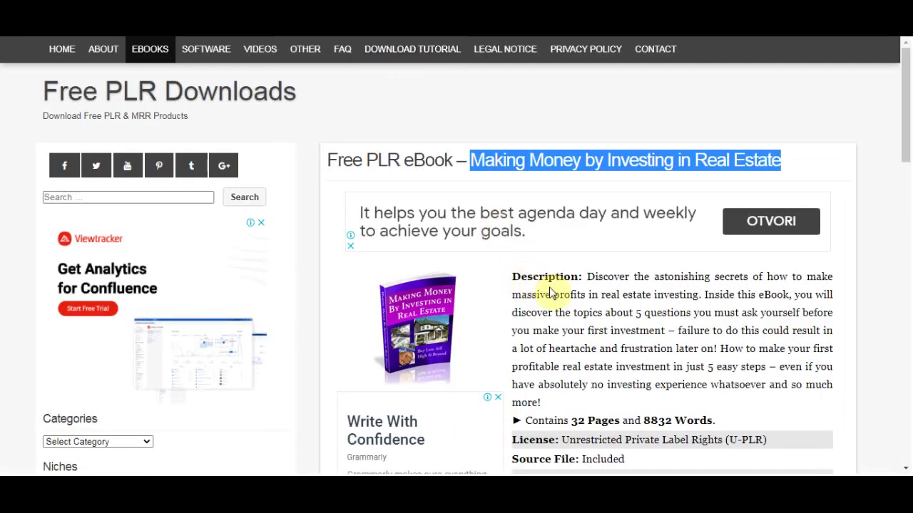
drag(602, 276, 609, 403)
right_click(617, 354)
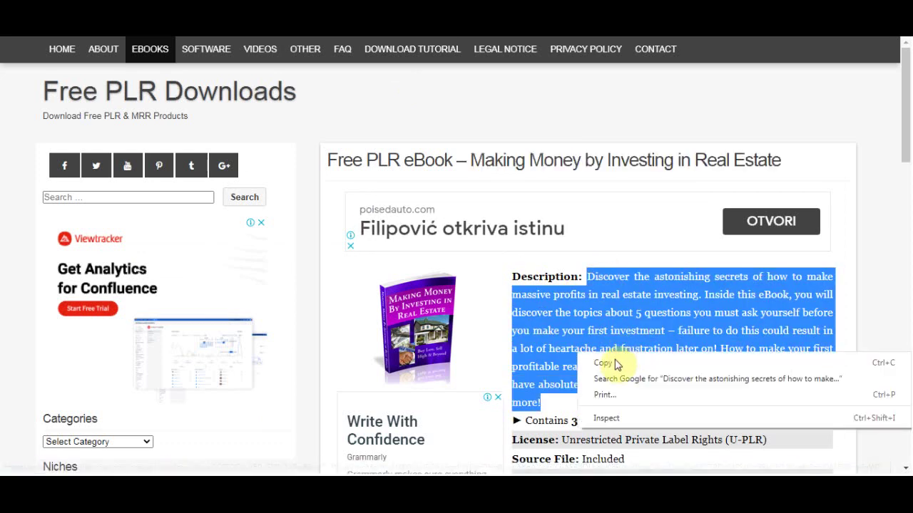
click(603, 363)
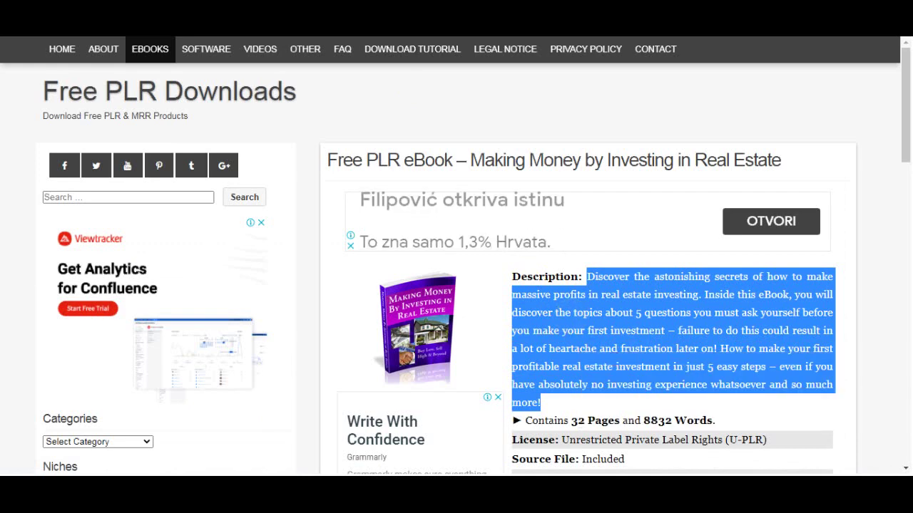
key(ctrl+Tab)
click(110, 303)
right_click(118, 289)
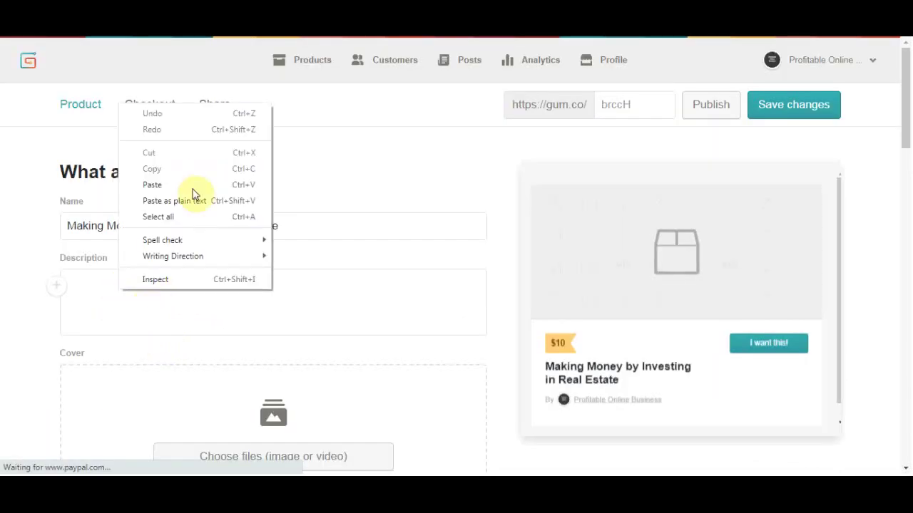
click(184, 183)
Upload the ecover-realestate image from the eCover folder inside MakingMoney InvestinginRealEstate as the product's cover.
scroll(14, 267, down, 3)
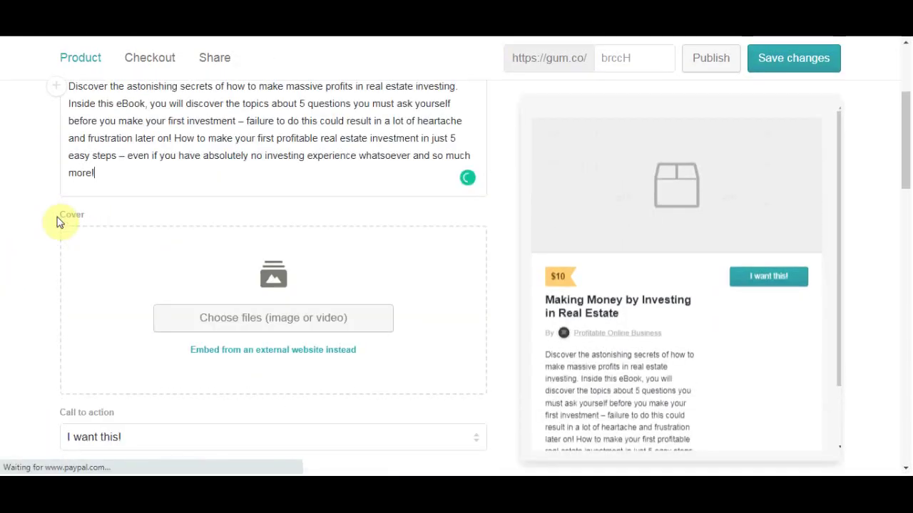
click(268, 318)
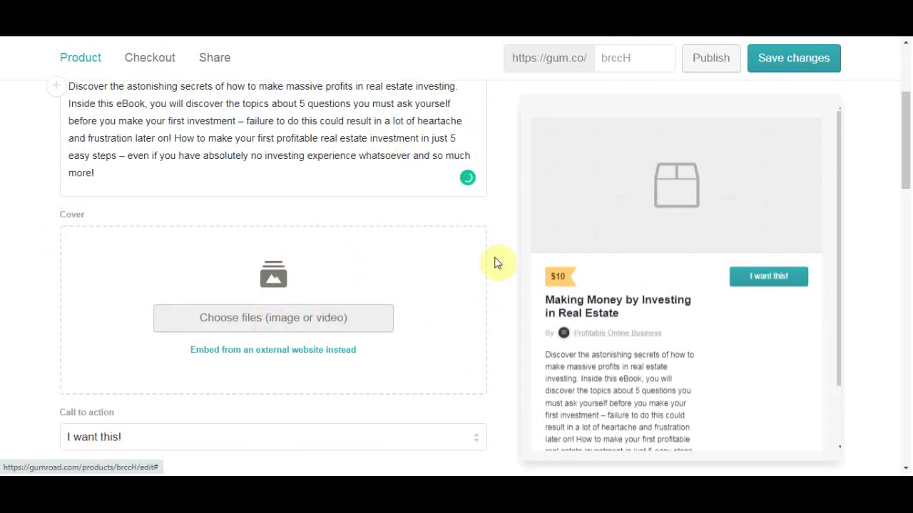
click(260, 321)
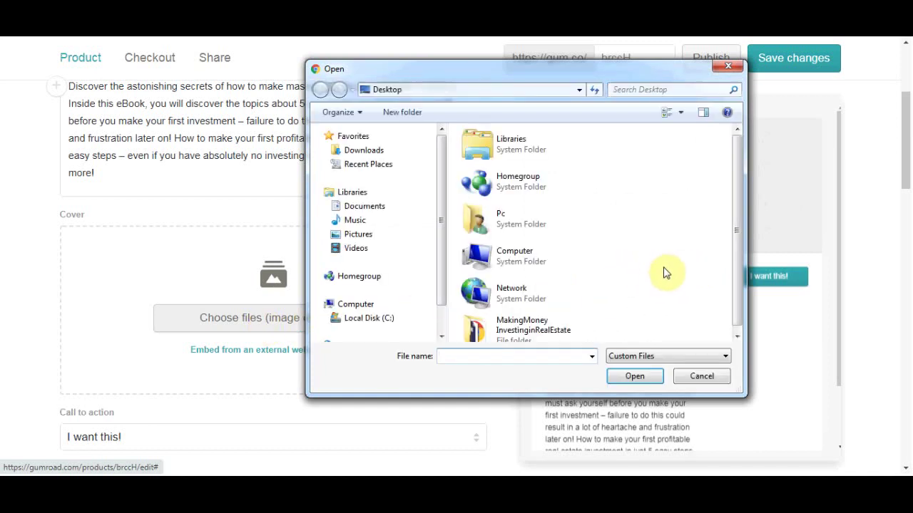
double_click(551, 331)
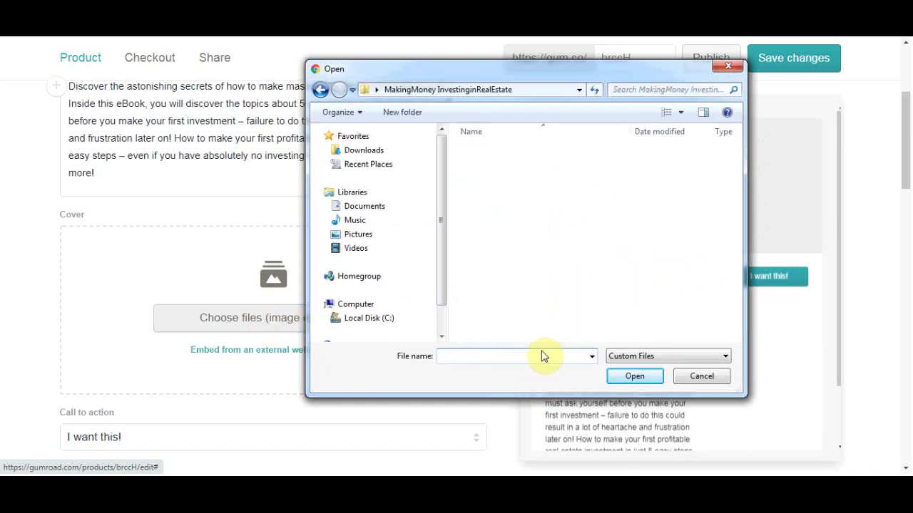
double_click(482, 152)
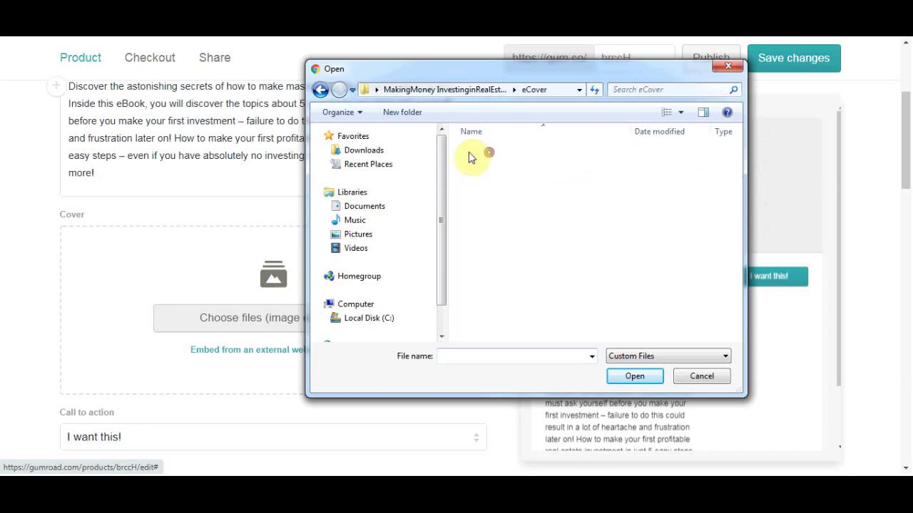
click(473, 157)
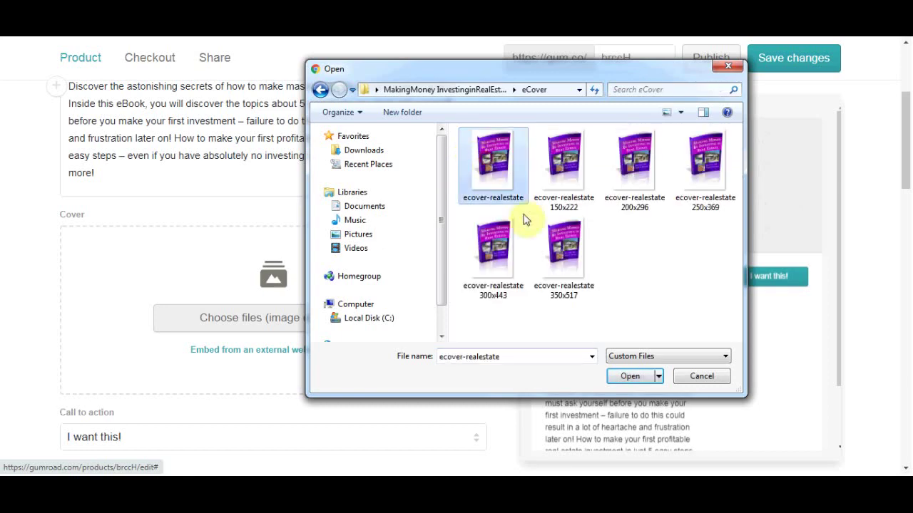
click(625, 377)
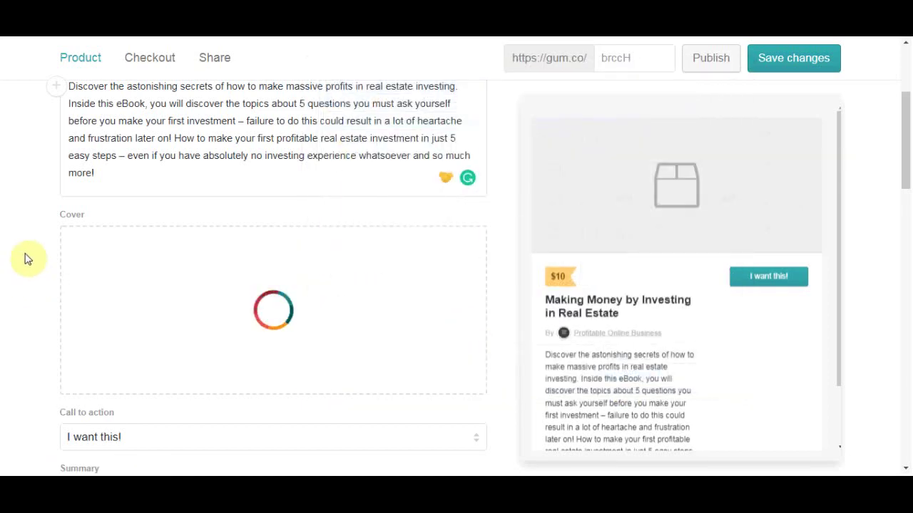
Set the product's call to action to "Buy this".
scroll(22, 258, down, 3)
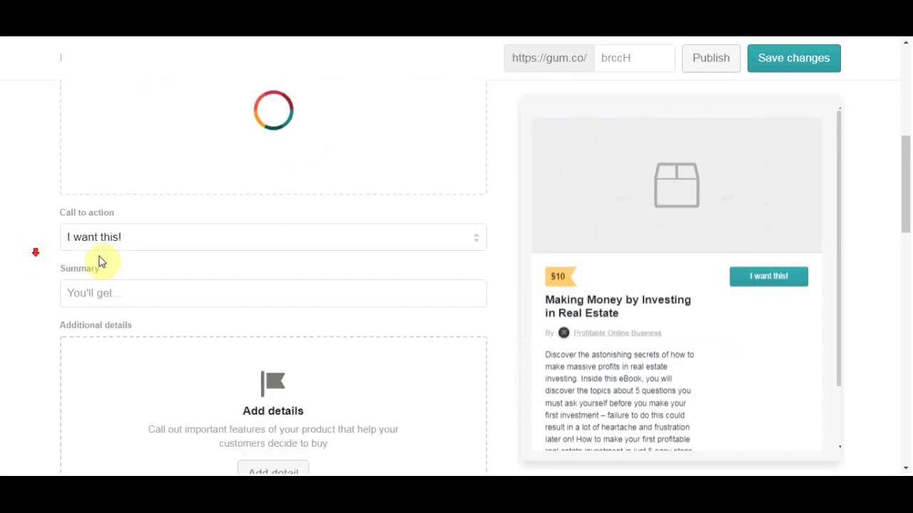
click(295, 240)
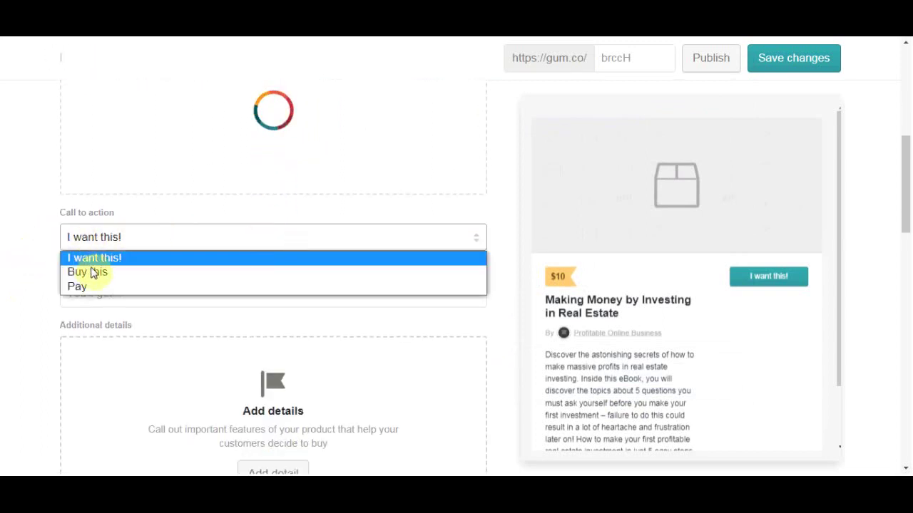
click(91, 273)
Upload the PDF "Making Money By Investing In Real Estate" from the MakingMoney InvestinginRealEstate folder as the product's content file.
scroll(61, 285, down, 2)
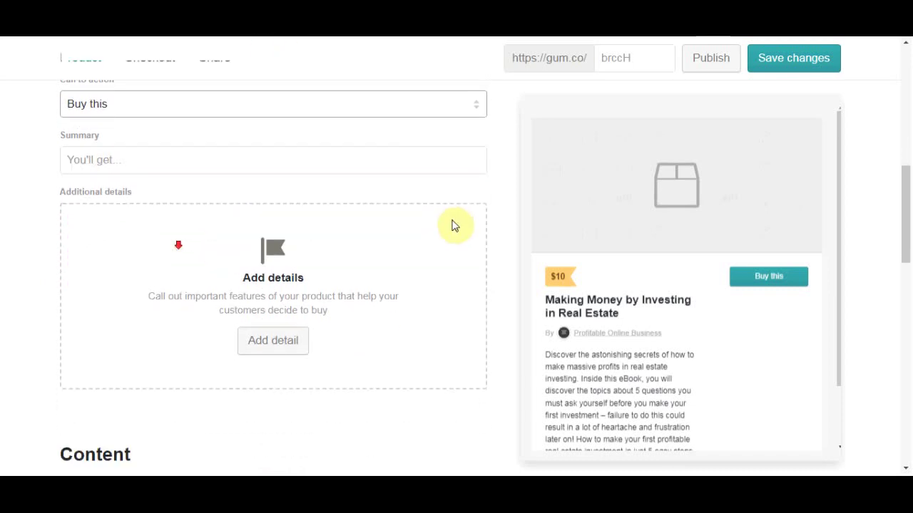
scroll(454, 226, down, 3)
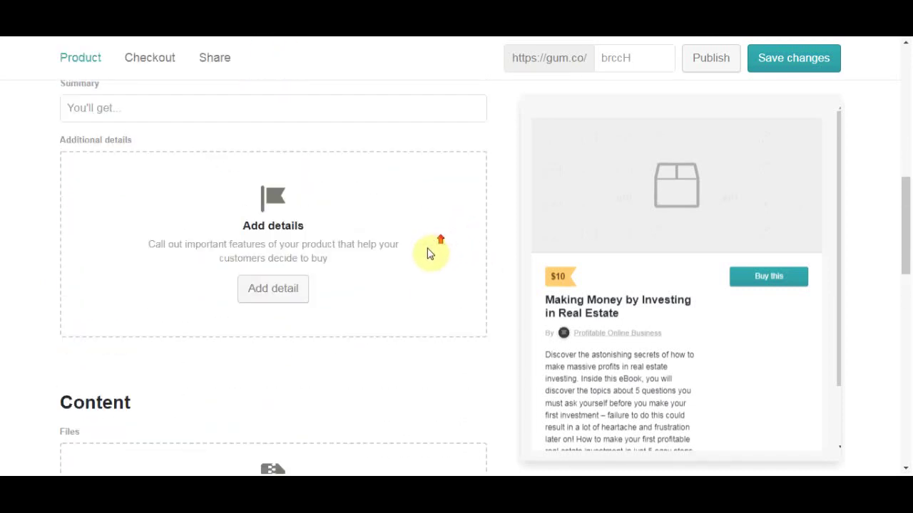
scroll(211, 287, down, 1)
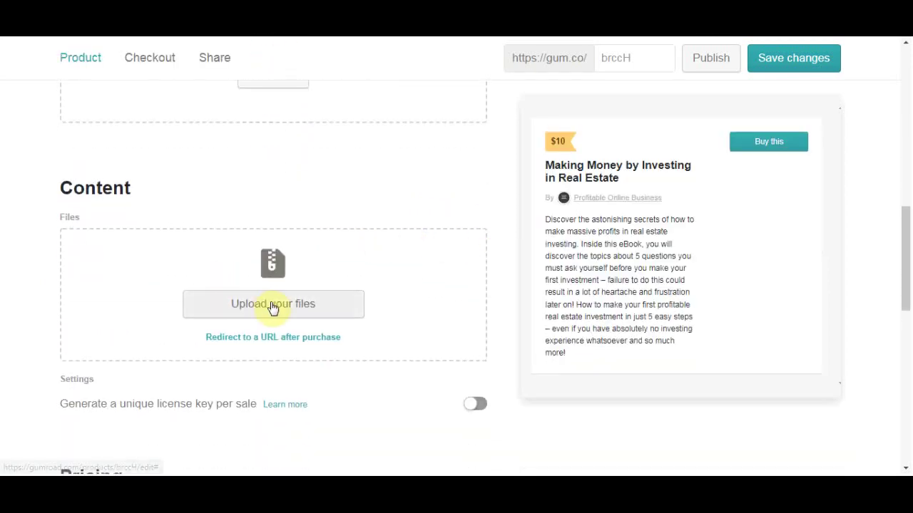
click(271, 306)
scroll(371, 275, down, 3)
scroll(224, 218, up, 1)
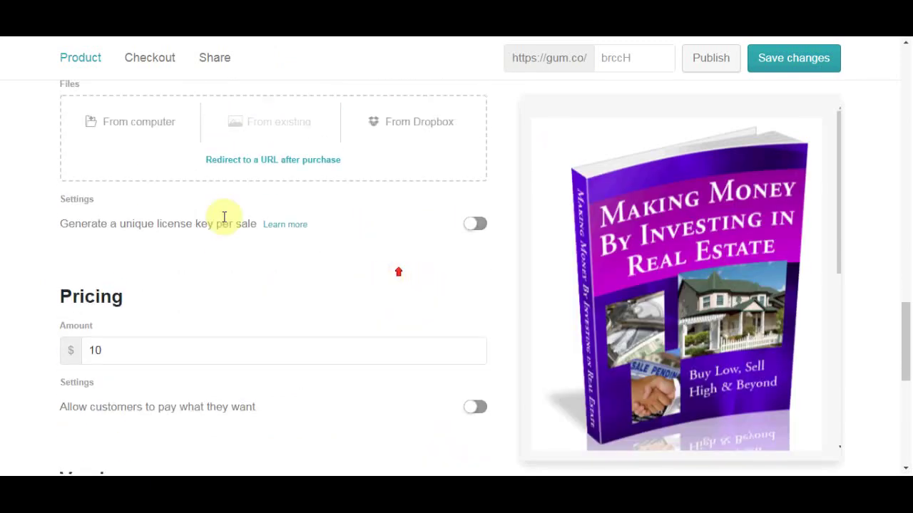
click(145, 128)
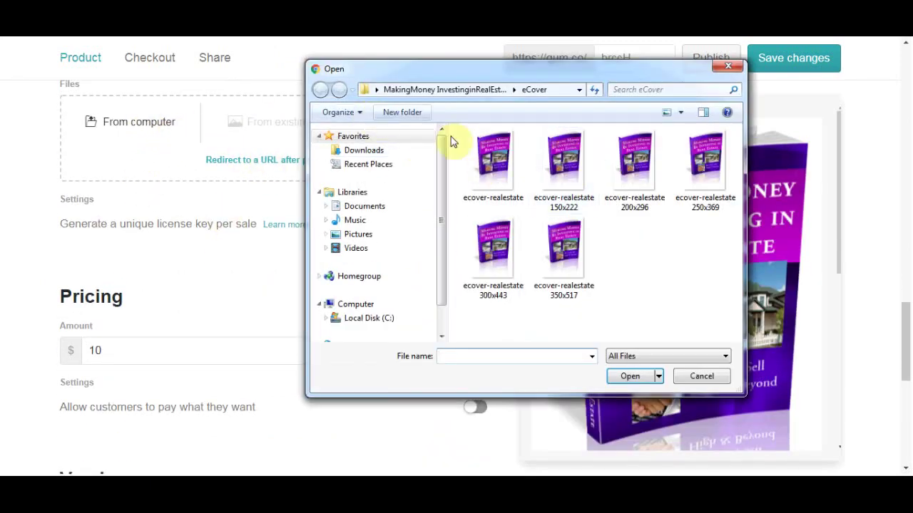
click(463, 90)
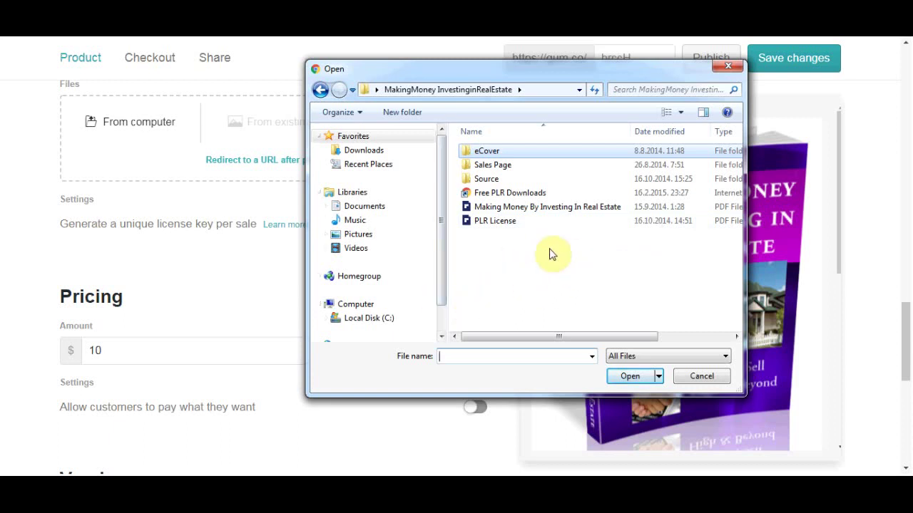
click(551, 207)
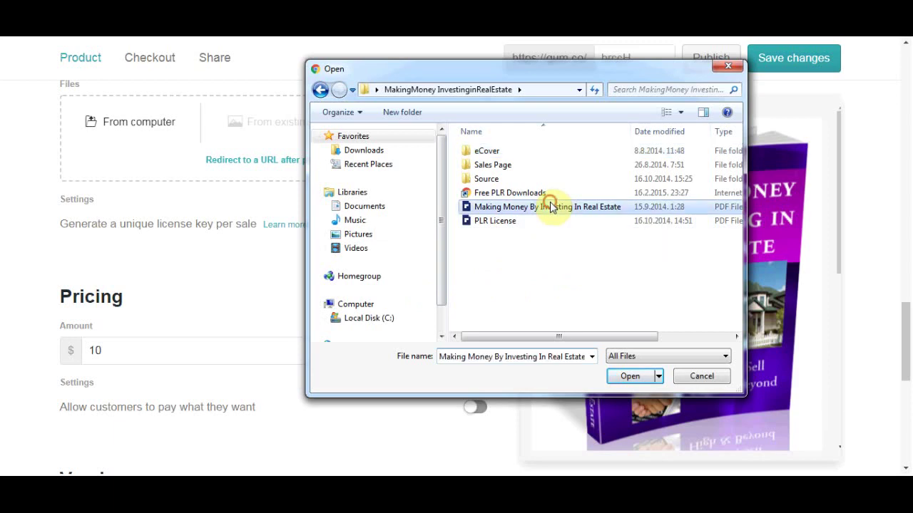
click(631, 378)
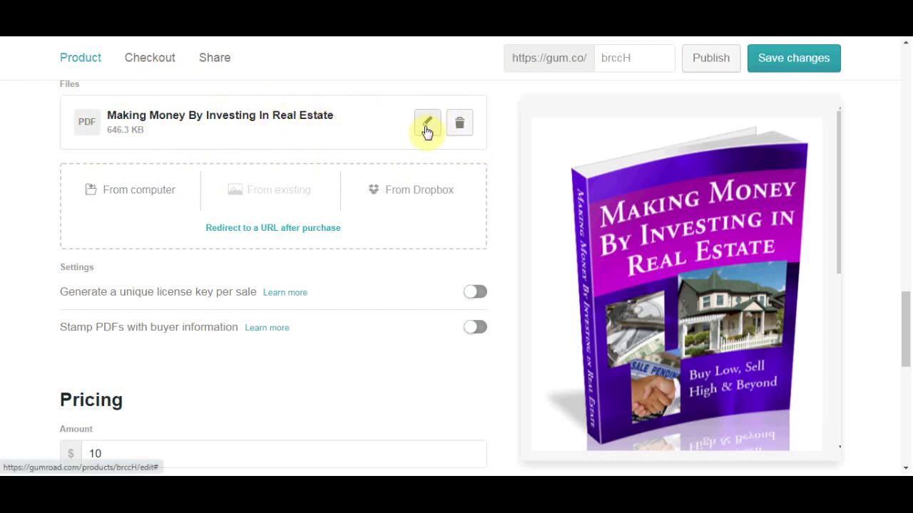
Review the product preview's price, title and description, and look over the pricing, versions and settings sections.
scroll(520, 157, up, 4)
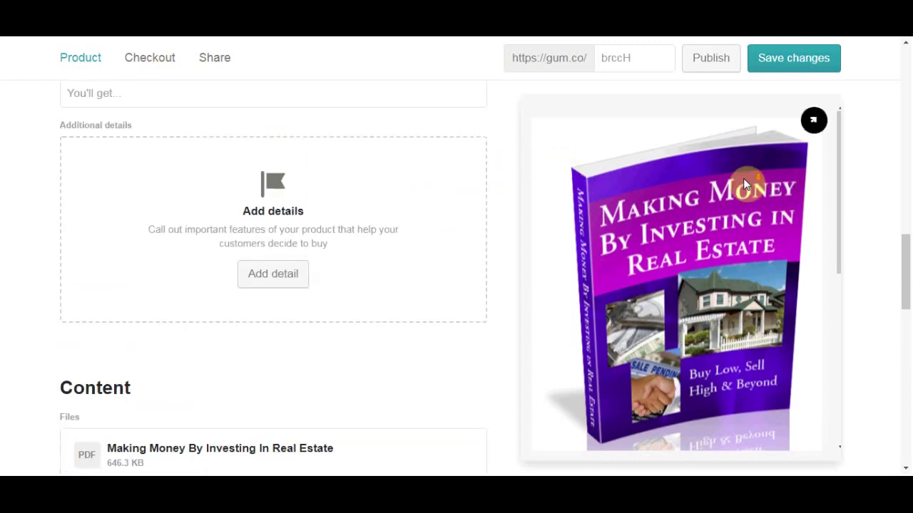
scroll(740, 194, down, 5)
scroll(785, 253, down, 3)
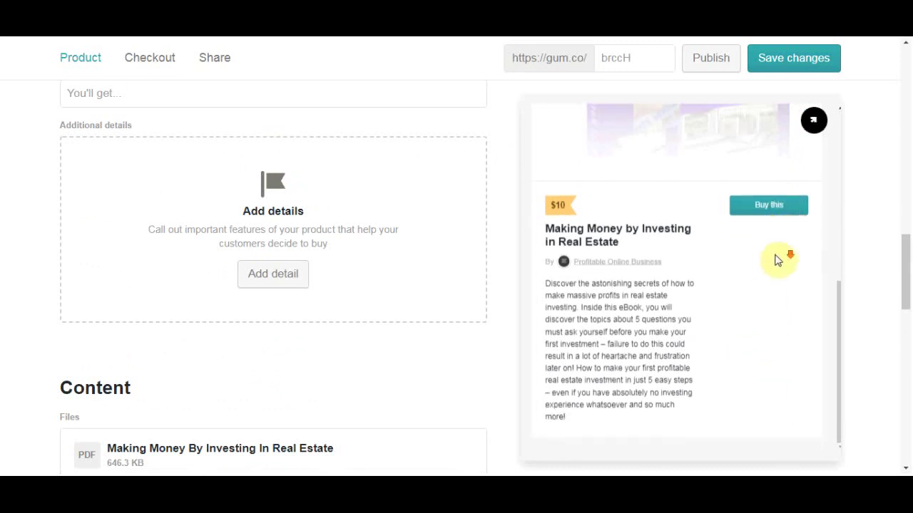
scroll(460, 264, down, 3)
scroll(464, 246, down, 8)
scroll(314, 169, down, 1)
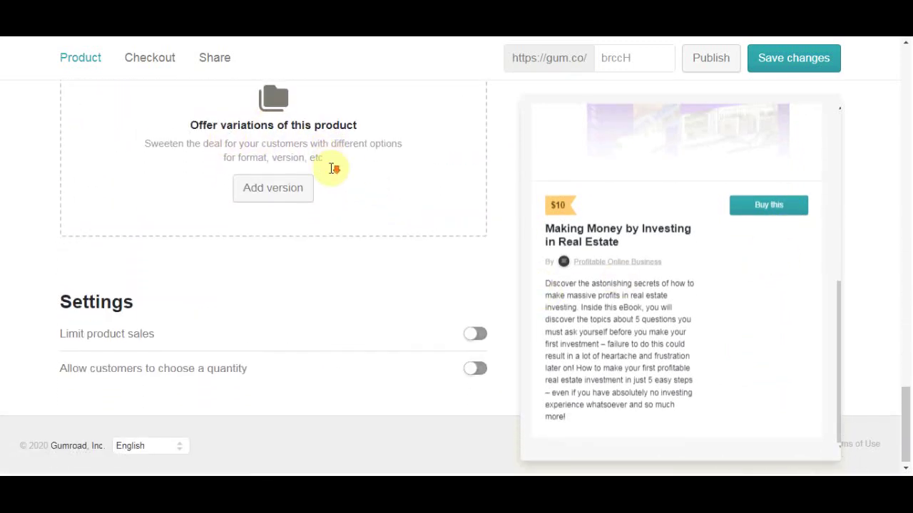
scroll(428, 313, up, 14)
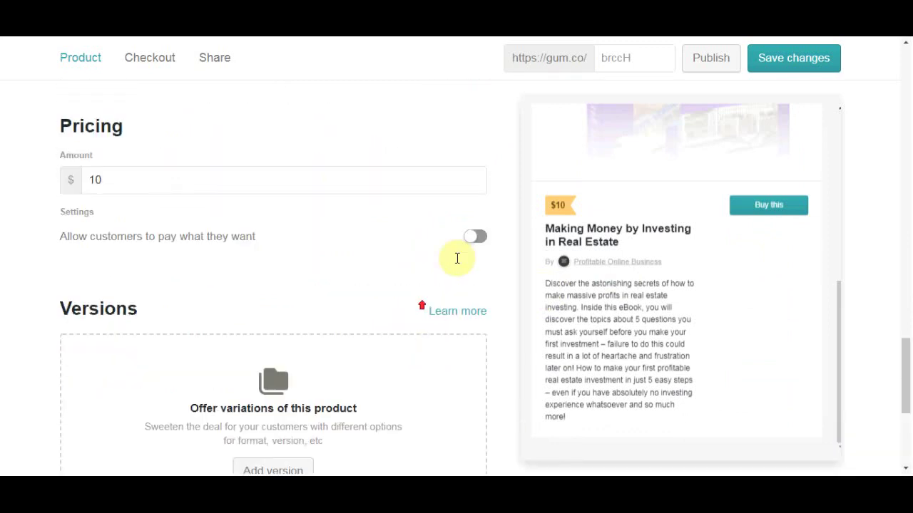
Try to publish the product, and save its changes.
click(703, 59)
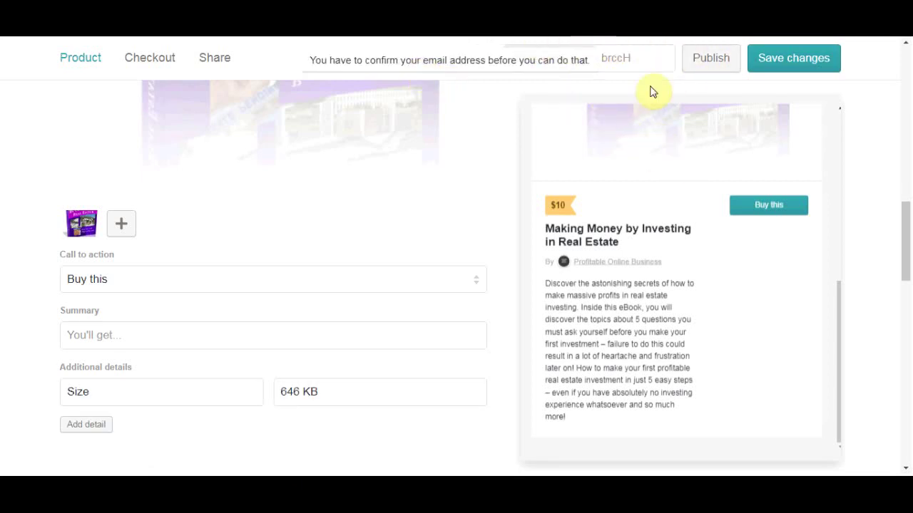
scroll(510, 264, down, 5)
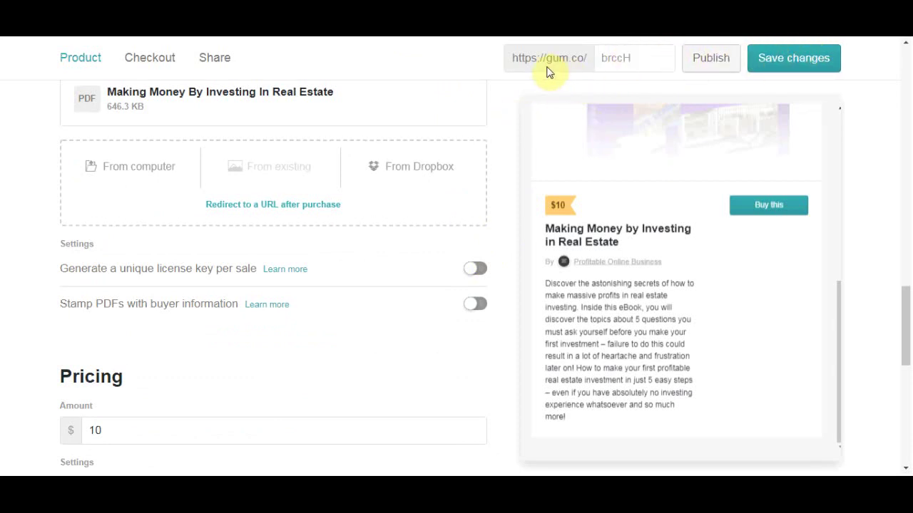
click(644, 57)
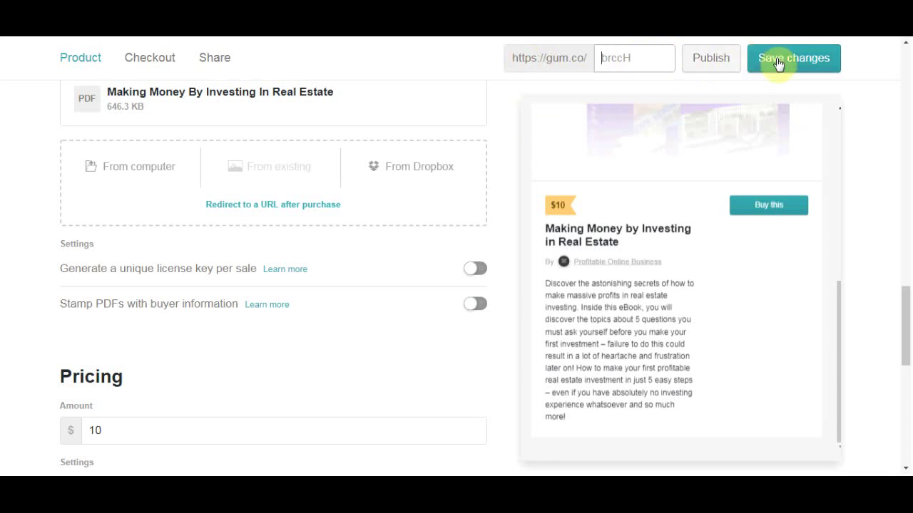
scroll(475, 190, up, 5)
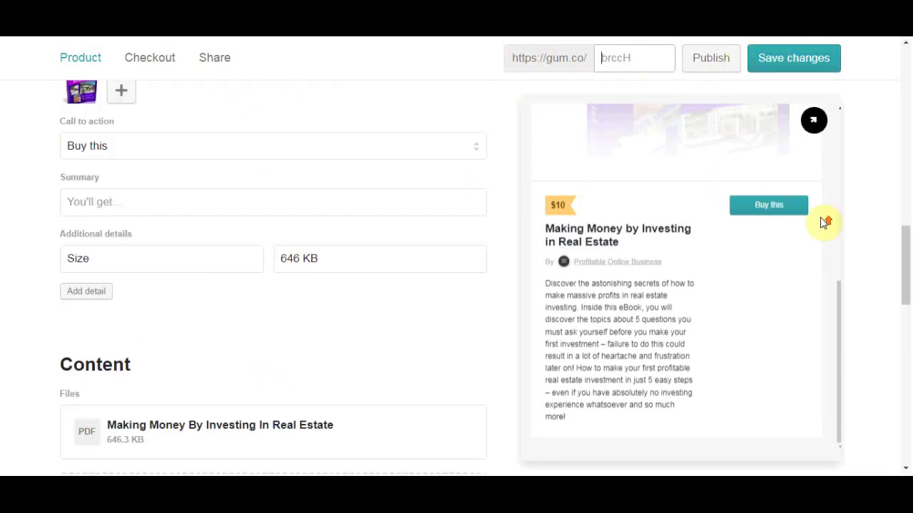
scroll(813, 253, up, 5)
click(804, 57)
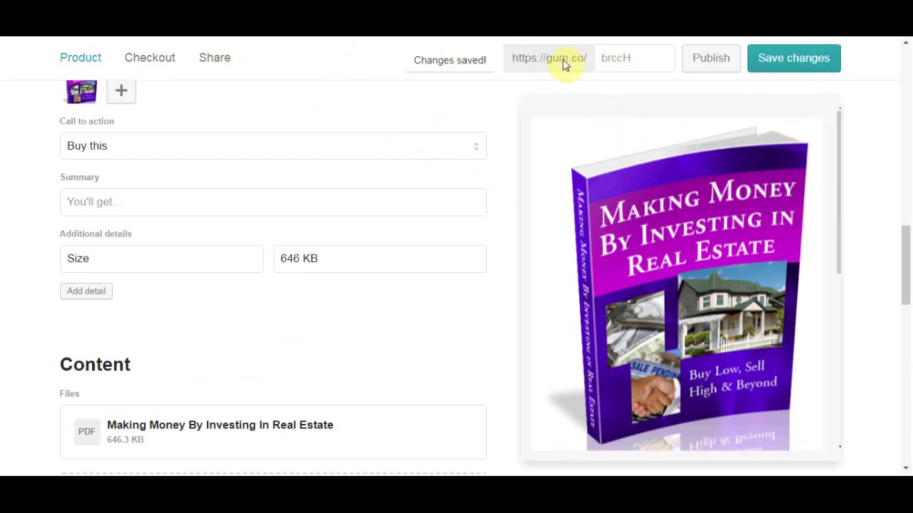
Examine the product's gum.co link and look through its preview from cover to description.
right_click(607, 58)
click(604, 58)
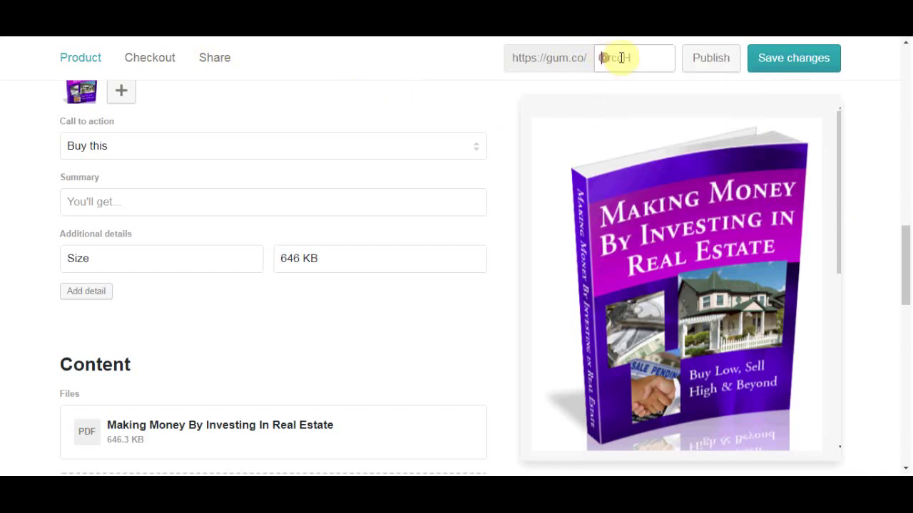
scroll(728, 204, down, 5)
scroll(715, 208, down, 5)
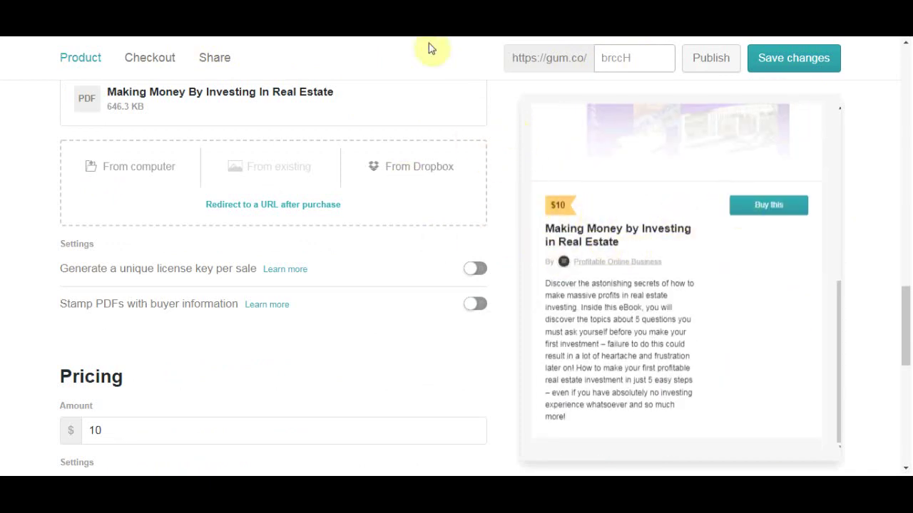
scroll(730, 185, up, 2)
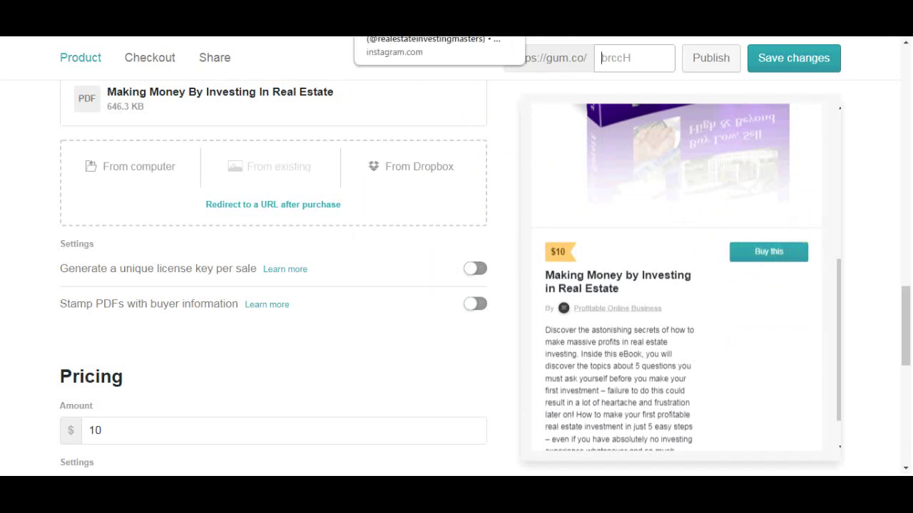
Switch to the realestateinvestingmasters profile on Instagram and look through its bio and posts.
click(400, 36)
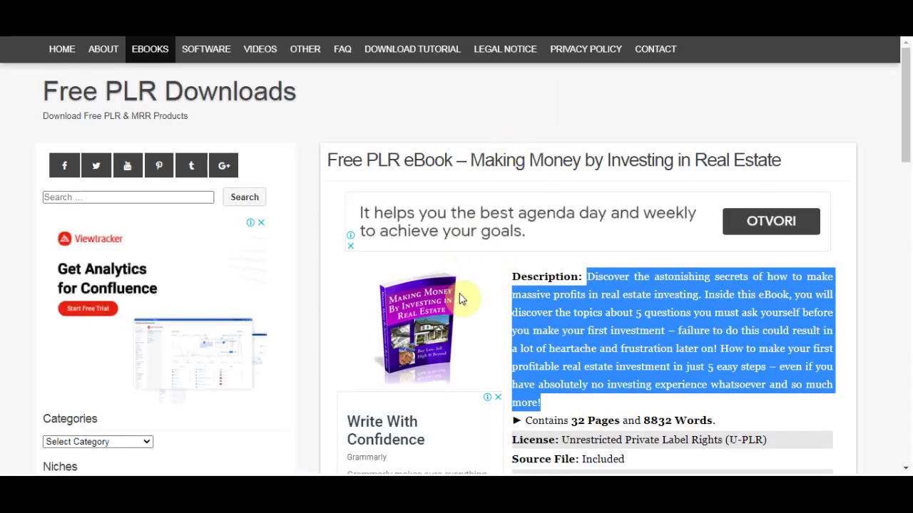
click(637, 293)
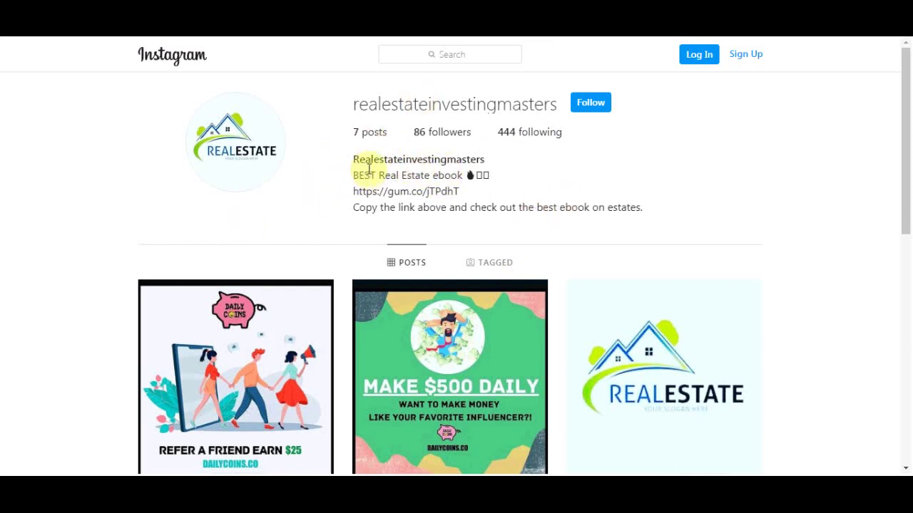
scroll(558, 188, down, 4)
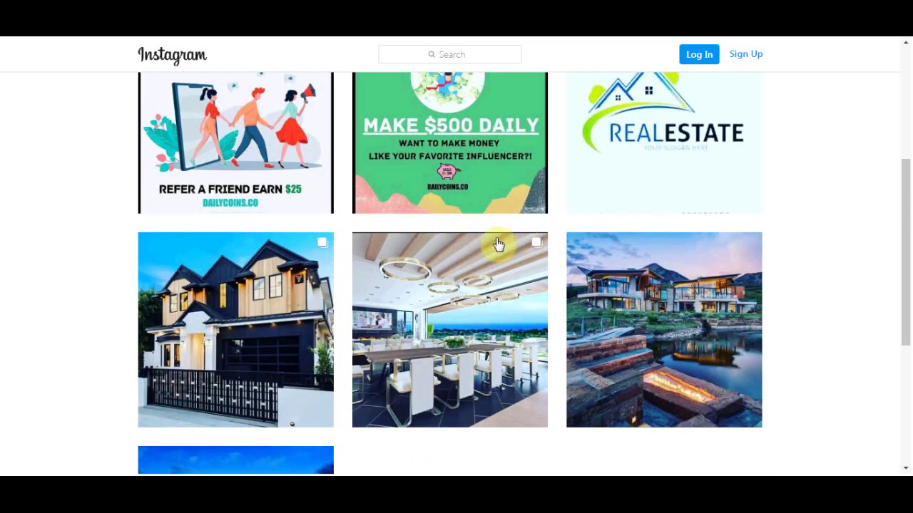
scroll(261, 259, down, 4)
scroll(417, 290, up, 8)
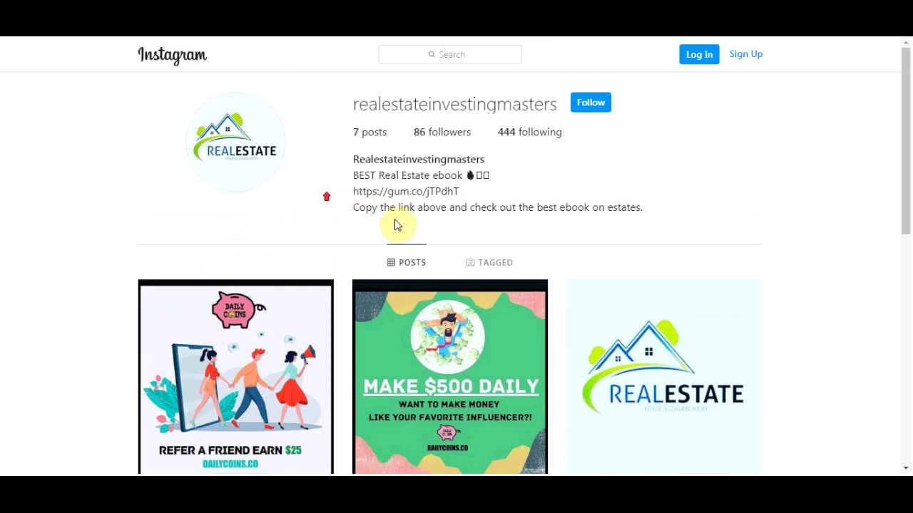
Highlight the ebook link and its promotional text in the Instagram bio, and compare them with the Gumroad product's link and preview.
drag(361, 194, 474, 200)
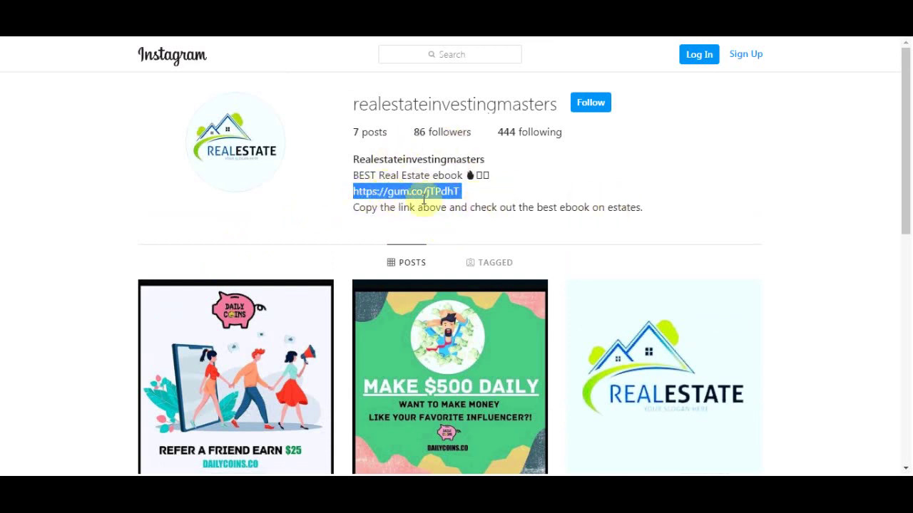
click(375, 181)
drag(365, 187, 684, 207)
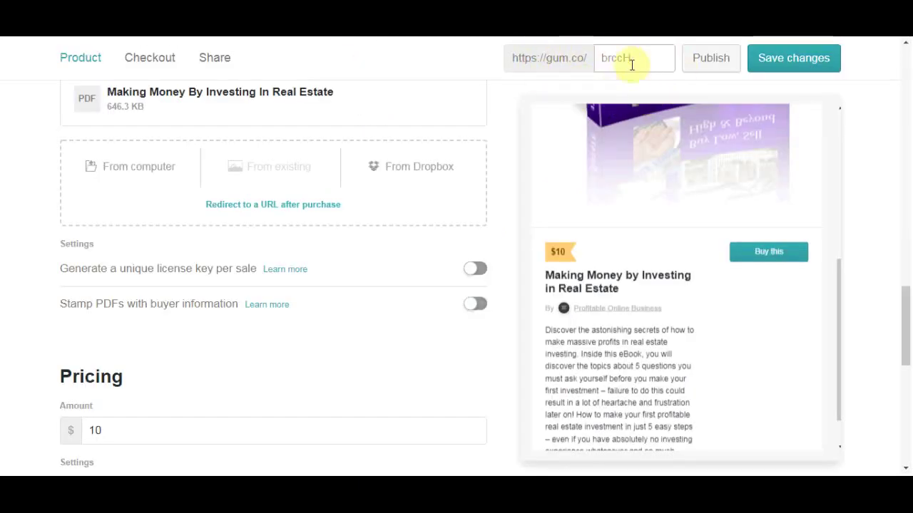
scroll(663, 148, up, 3)
scroll(741, 216, down, 2)
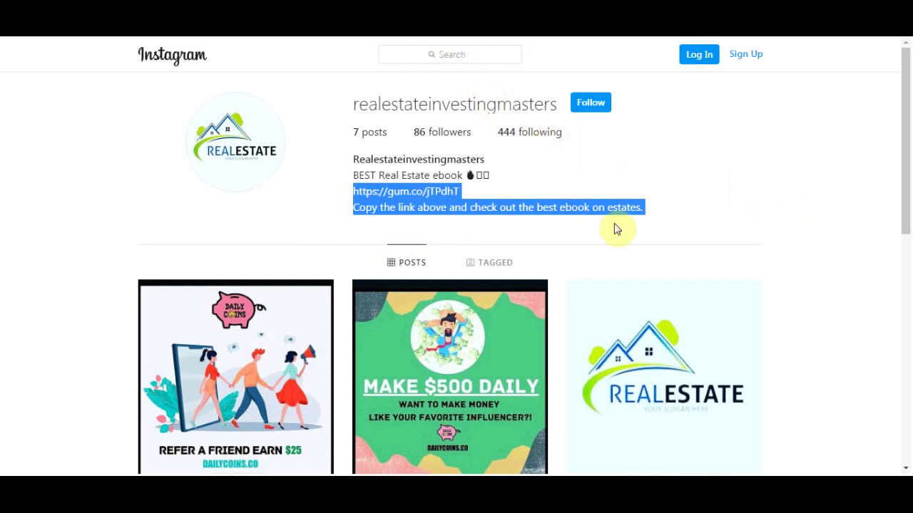
Search Instagram for "real estate" and look through the suggested accounts, including realestate and luxfoliorealestate.
click(455, 55)
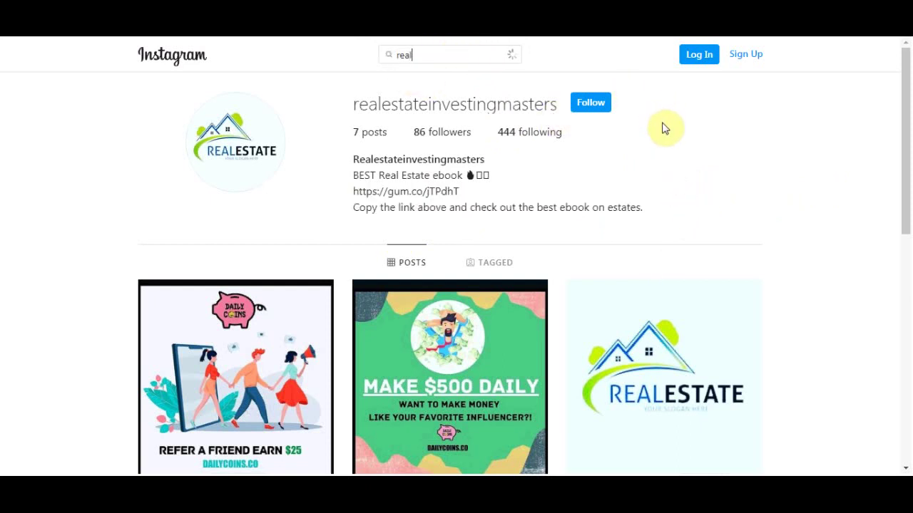
text(real estate)
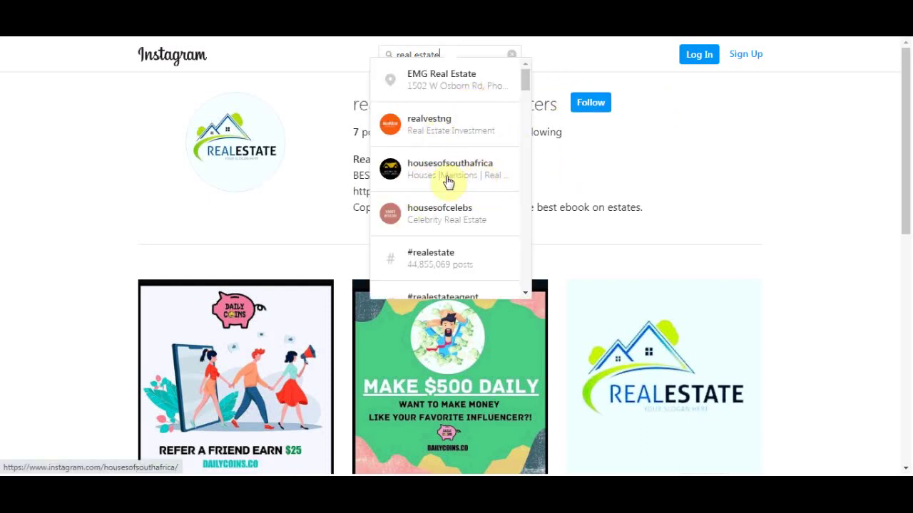
scroll(463, 193, down, 4)
scroll(442, 143, down, 3)
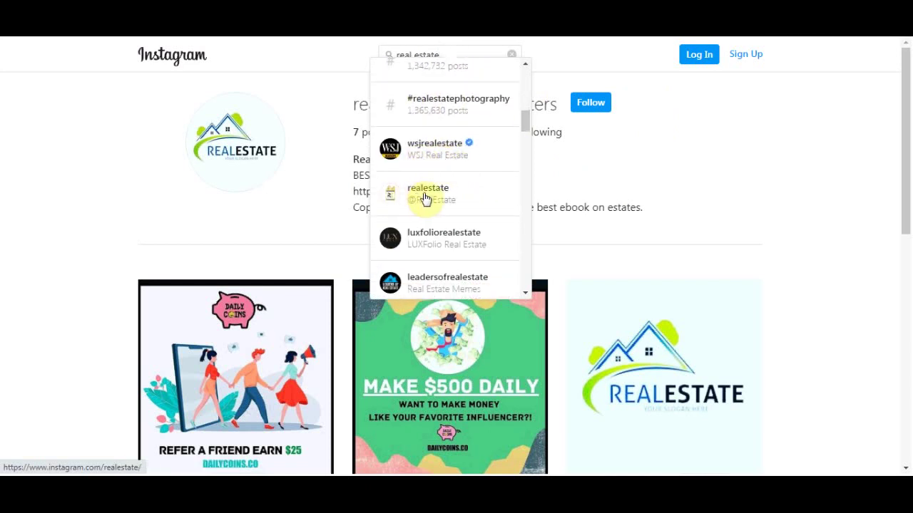
right_click(425, 196)
key(Escape)
right_click(442, 235)
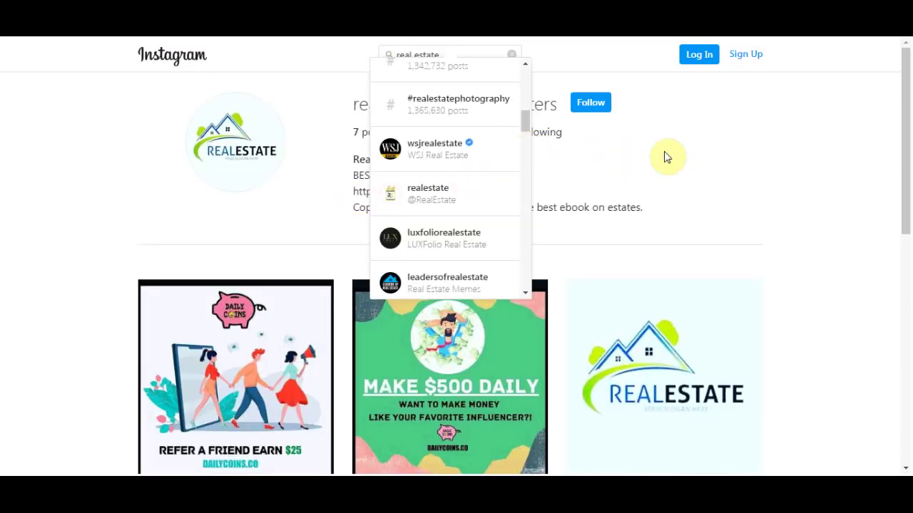
click(665, 154)
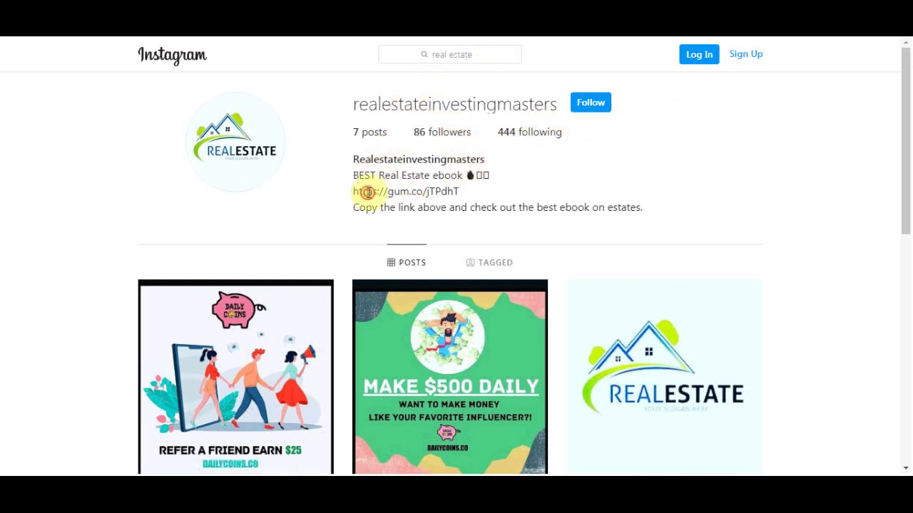
Highlight only the gum.co link in the profile's bio and return to the Gumroad product page.
drag(366, 192, 478, 198)
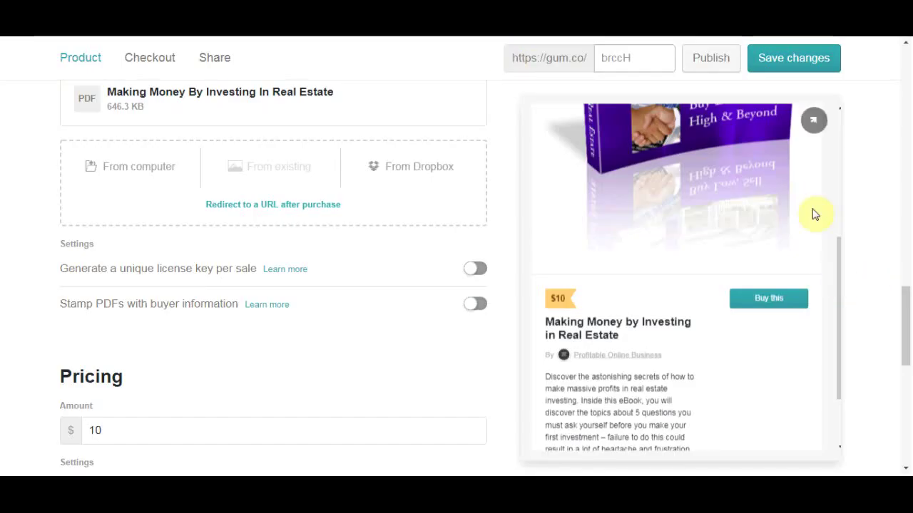
Review the ebook's Gumroad product preview and its description and licence details on the Free PLR Downloads page.
scroll(721, 217, up, 3)
scroll(742, 228, down, 3)
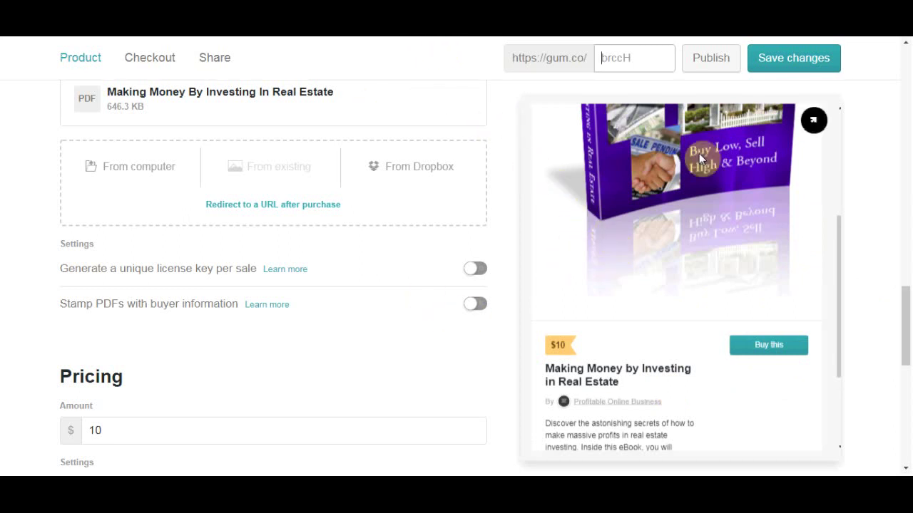
scroll(684, 265, up, 3)
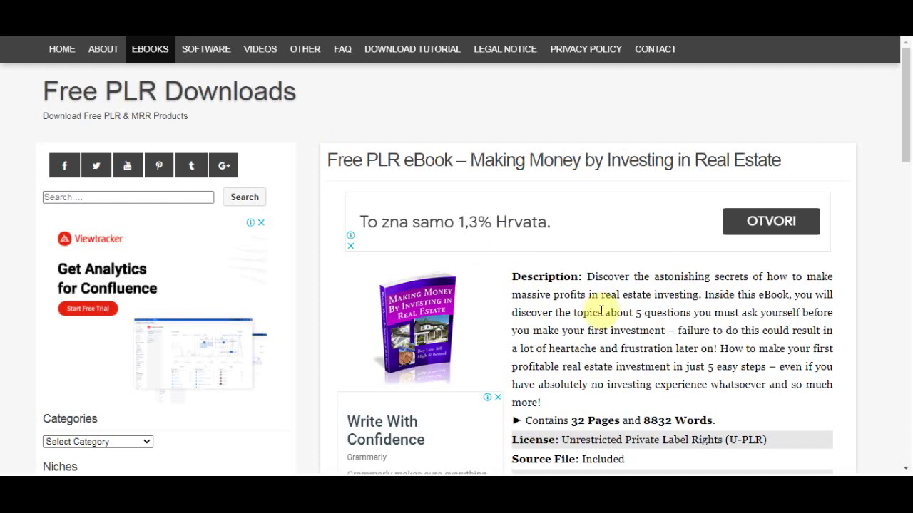
scroll(600, 314, down, 2)
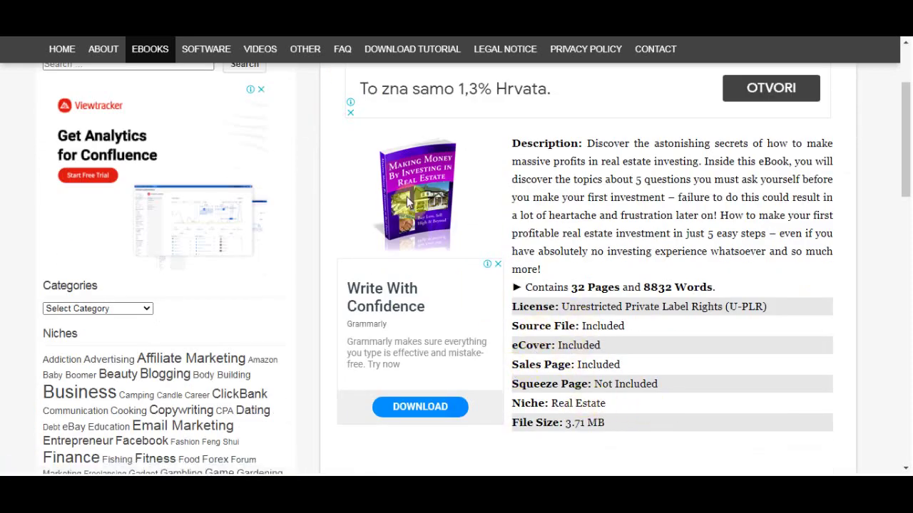
scroll(428, 200, up, 1)
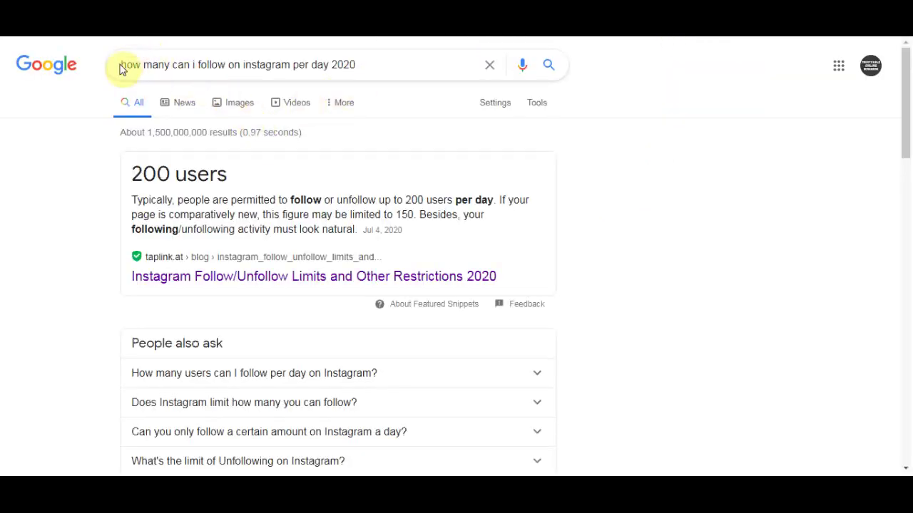
On Google's results for Instagram's daily follow limit, highlight the query, the featured answer's permitted-follows text and its figure for new pages.
drag(362, 62, 96, 81)
drag(132, 199, 414, 215)
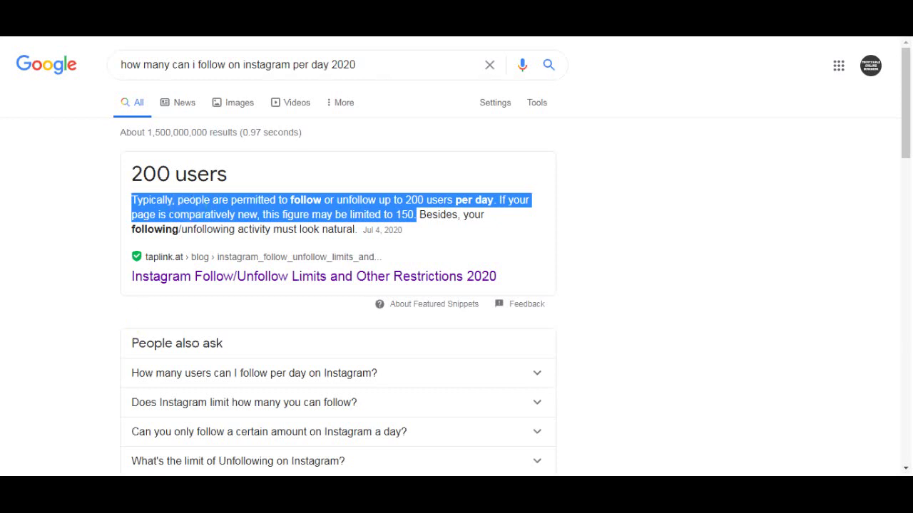
click(401, 213)
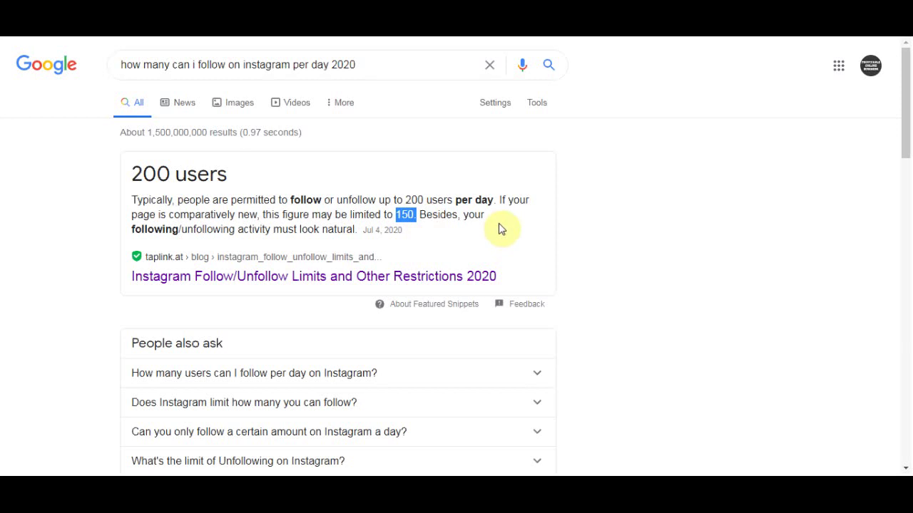
Switch to Instagram and look through the leadersofrealestate, housesofcelebs and realestate profiles, examining their follower counts and posts.
click(628, 29)
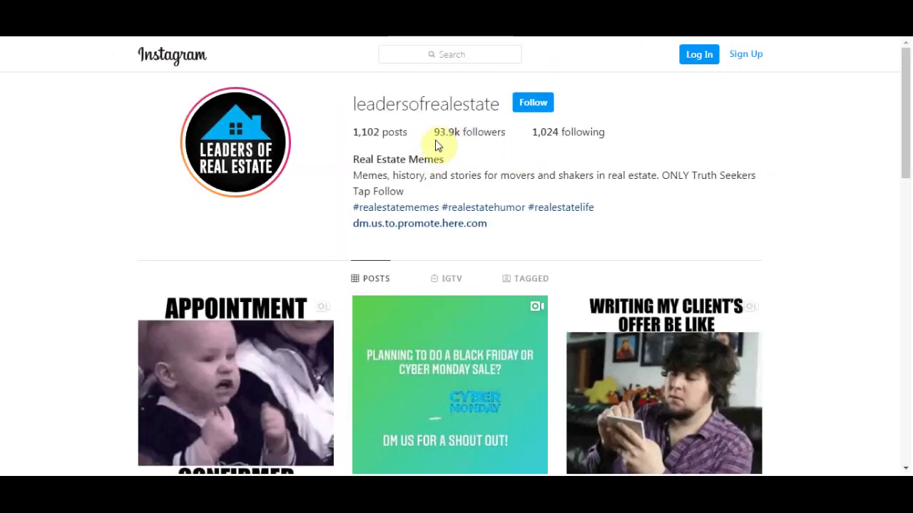
click(464, 140)
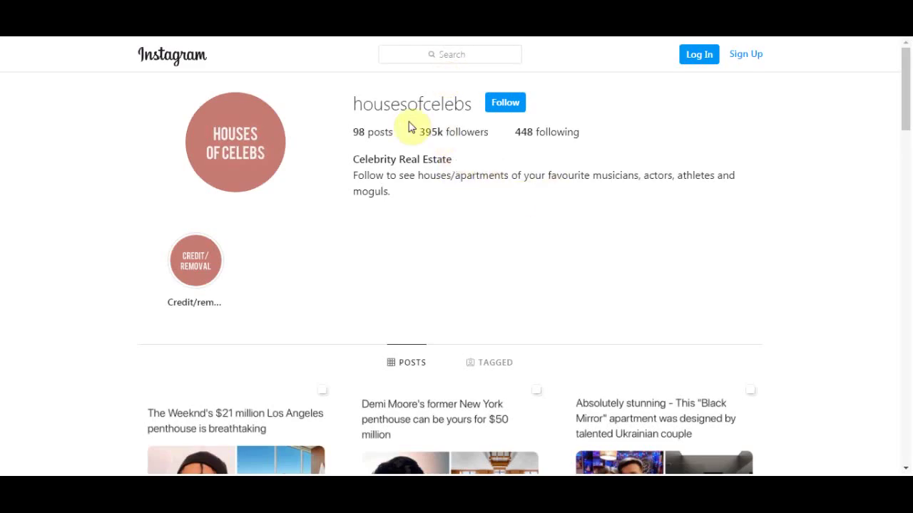
scroll(485, 190, down, 3)
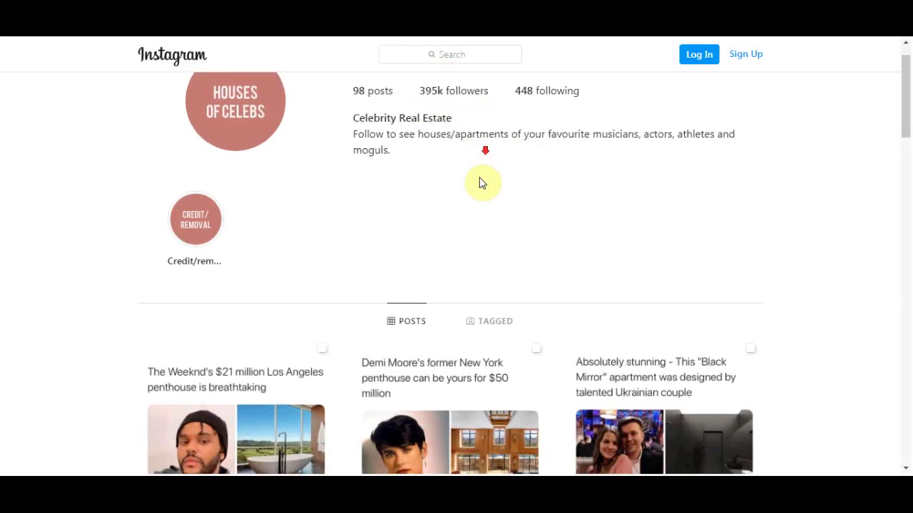
scroll(478, 187, down, 5)
scroll(546, 181, up, 10)
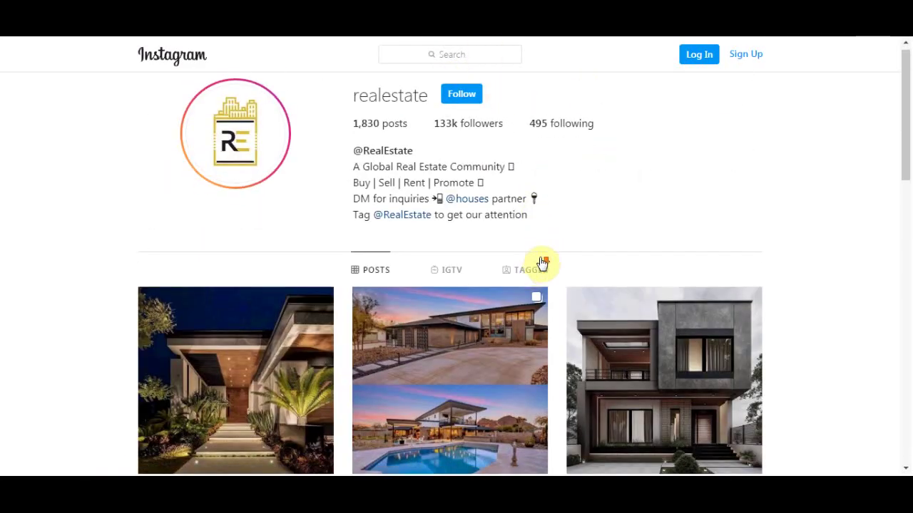
scroll(566, 249, down, 3)
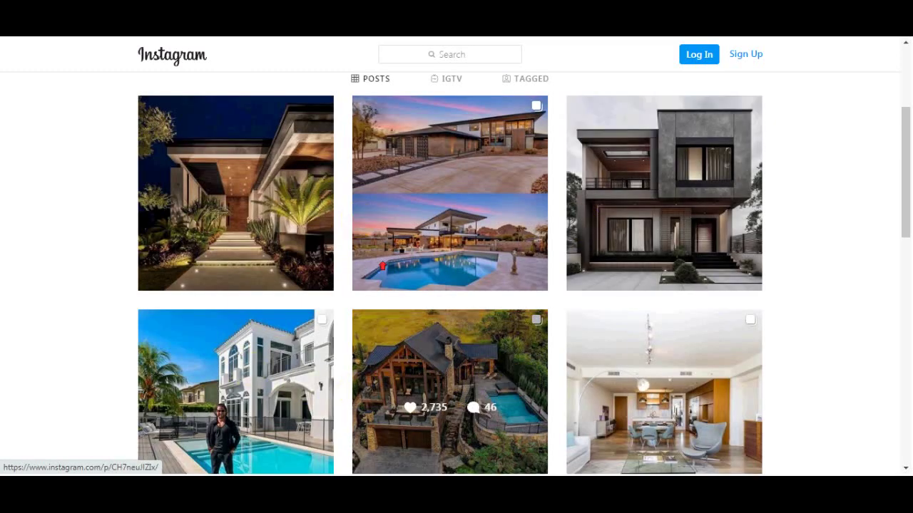
scroll(523, 380, up, 3)
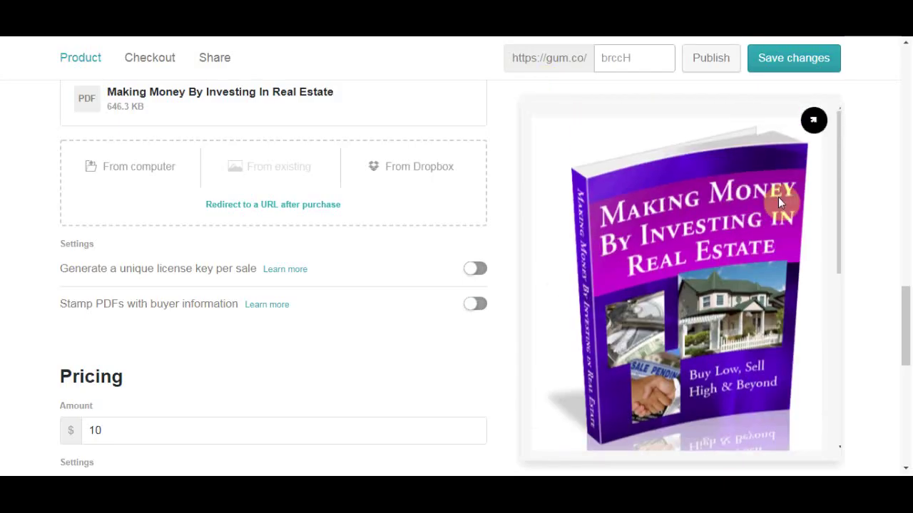
Return to the Gumroad product page and review the ebook preview's cover, price and description alongside the content settings.
scroll(780, 323, down, 5)
scroll(750, 228, down, 2)
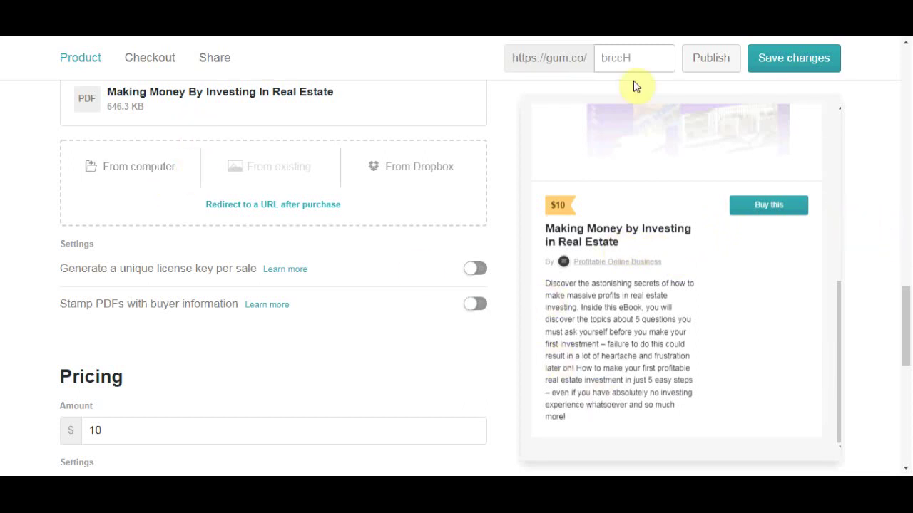
scroll(651, 149, up, 3)
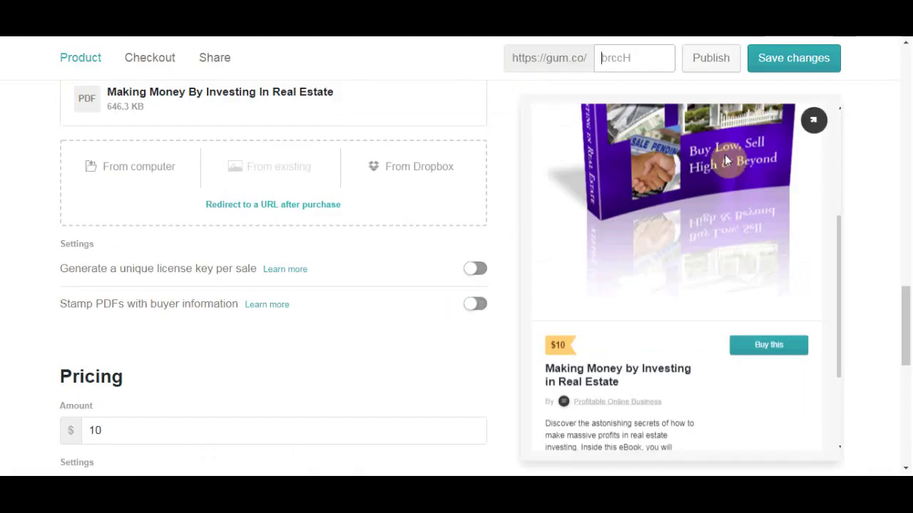
scroll(876, 193, up, 3)
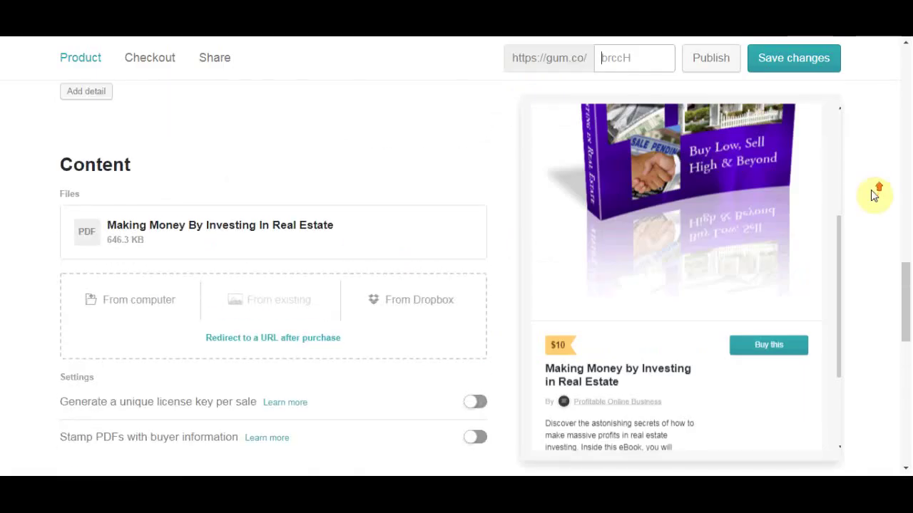
scroll(801, 236, up, 3)
scroll(801, 241, down, 5)
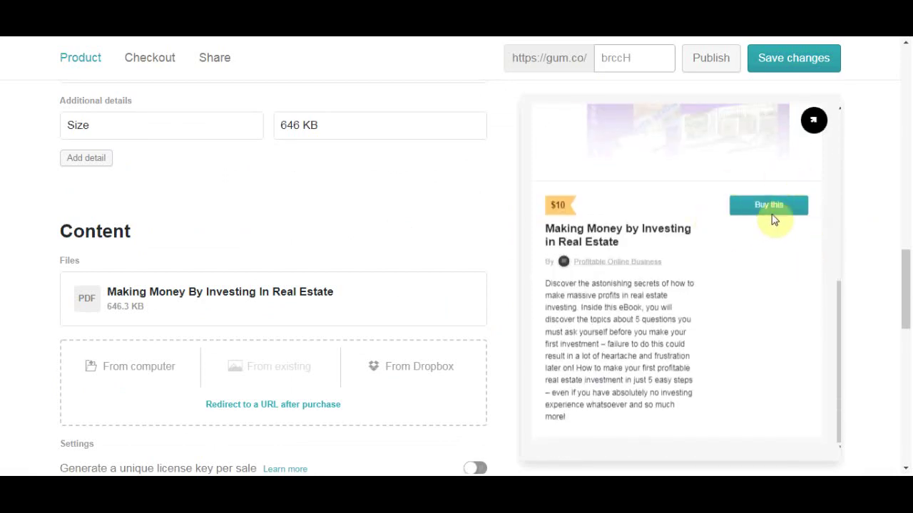